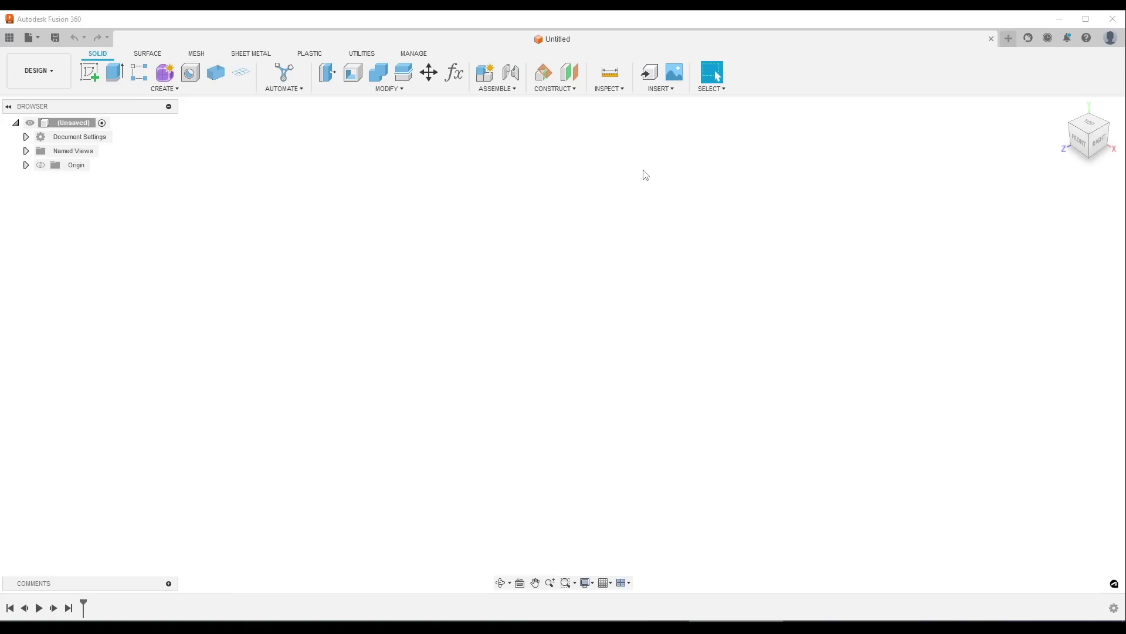
Step: Insert the image IMG_8577.JPG from the computer's Google Drive folder as a canvas on the XY plane
click(661, 88)
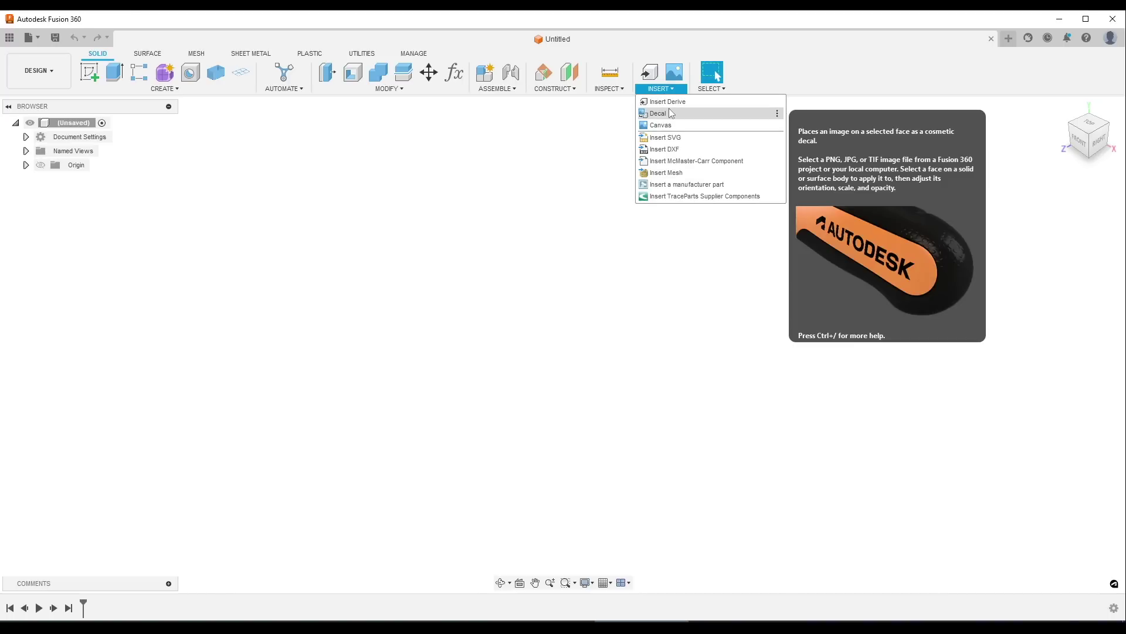
click(673, 127)
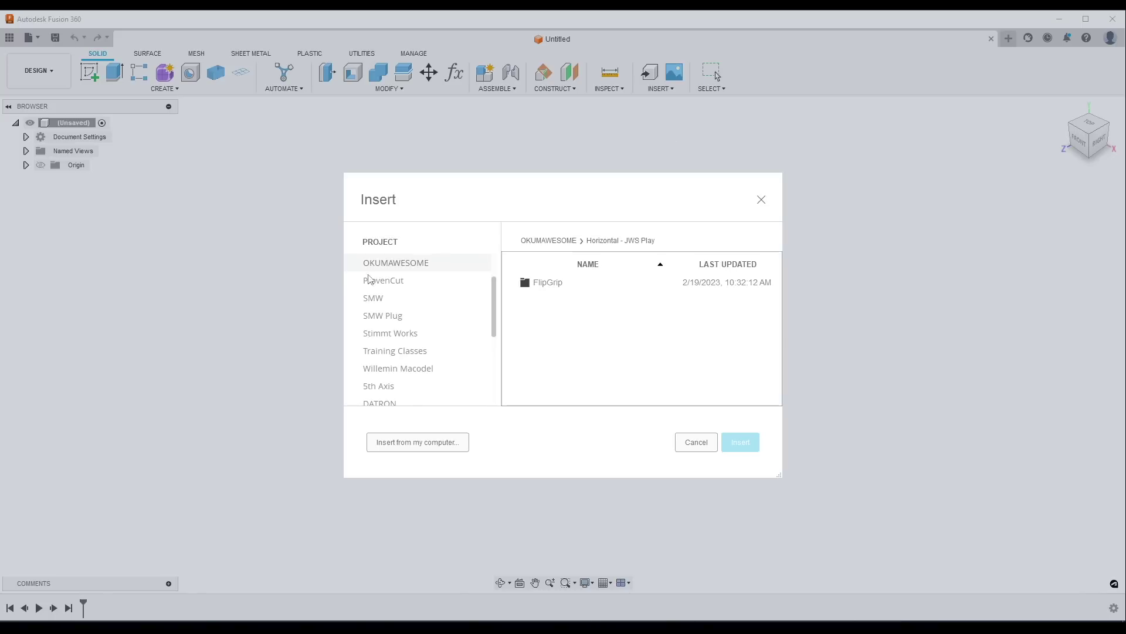
click(417, 446)
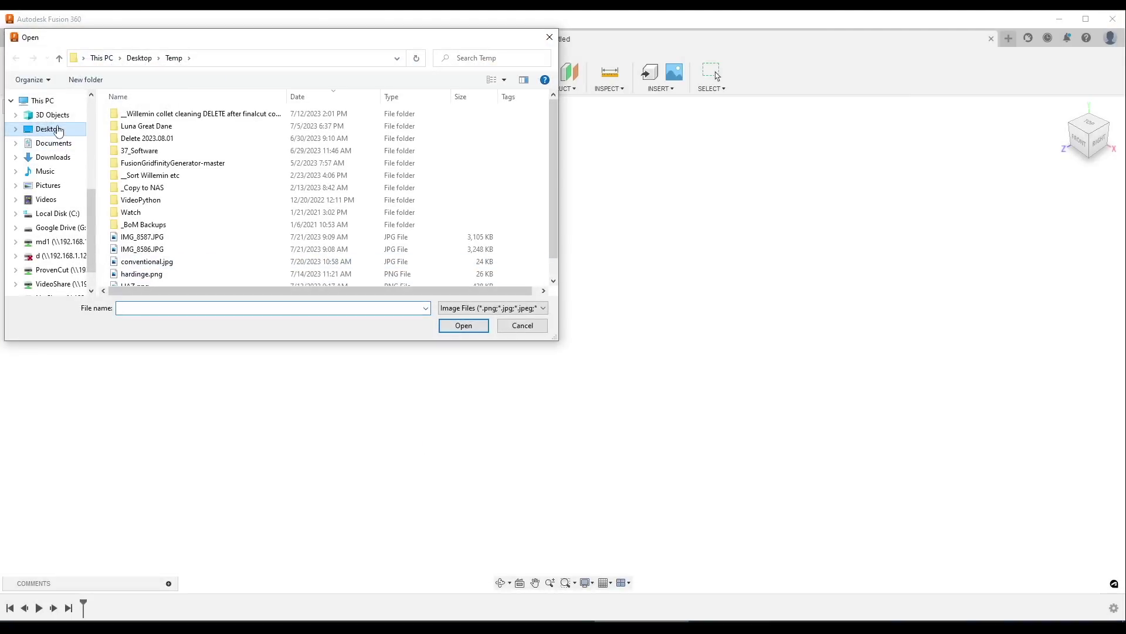
click(59, 227)
double_click(141, 151)
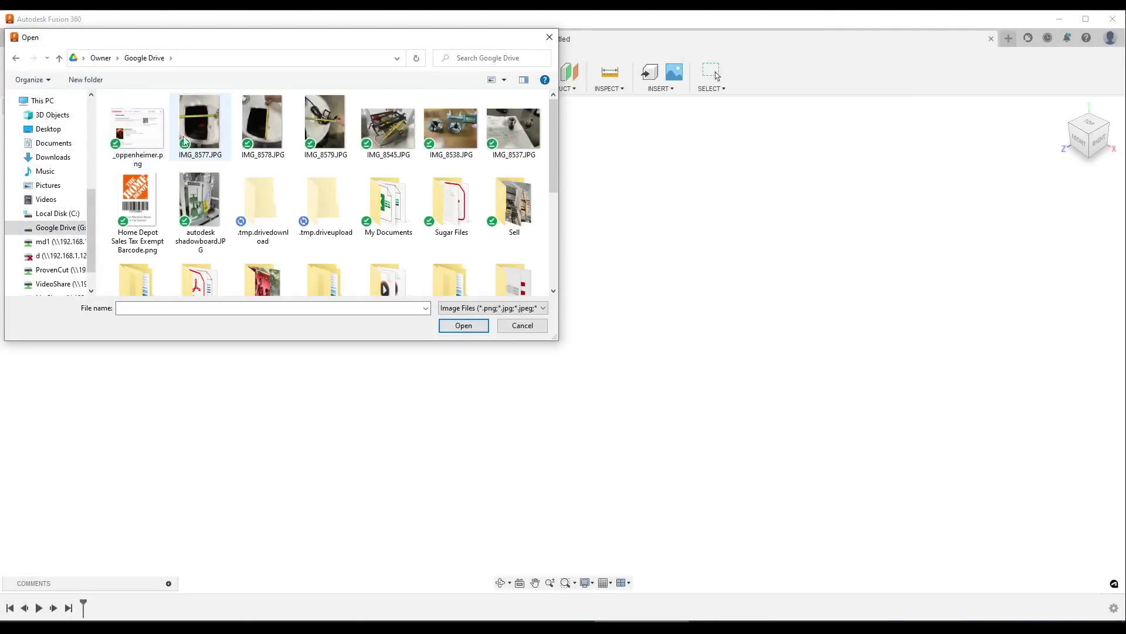
double_click(237, 129)
click(584, 326)
click(1083, 145)
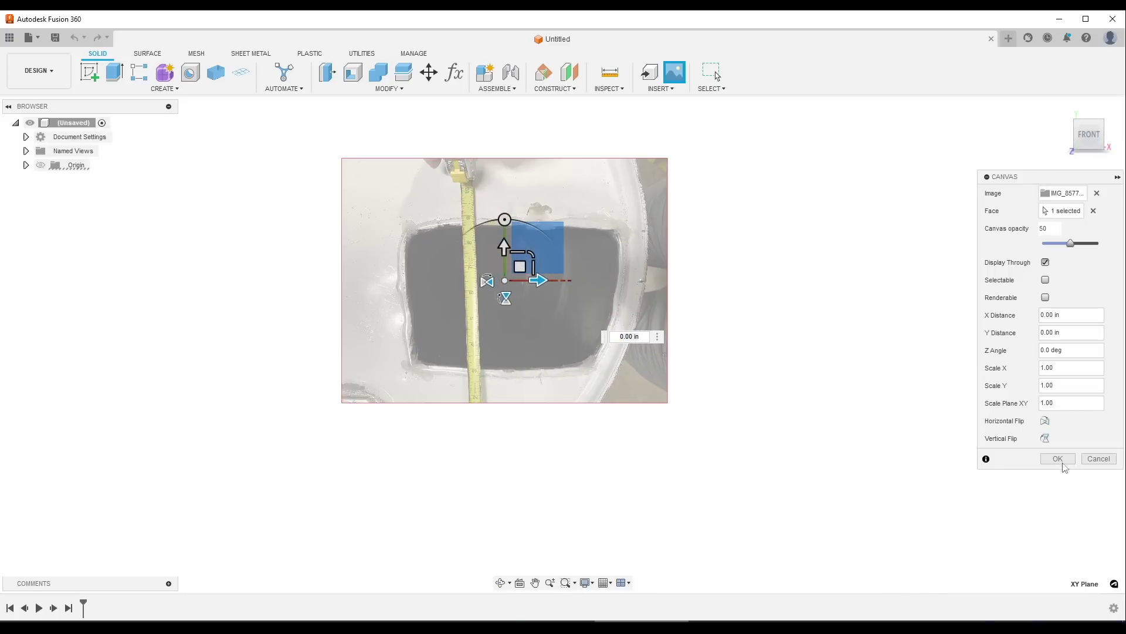
click(1057, 458)
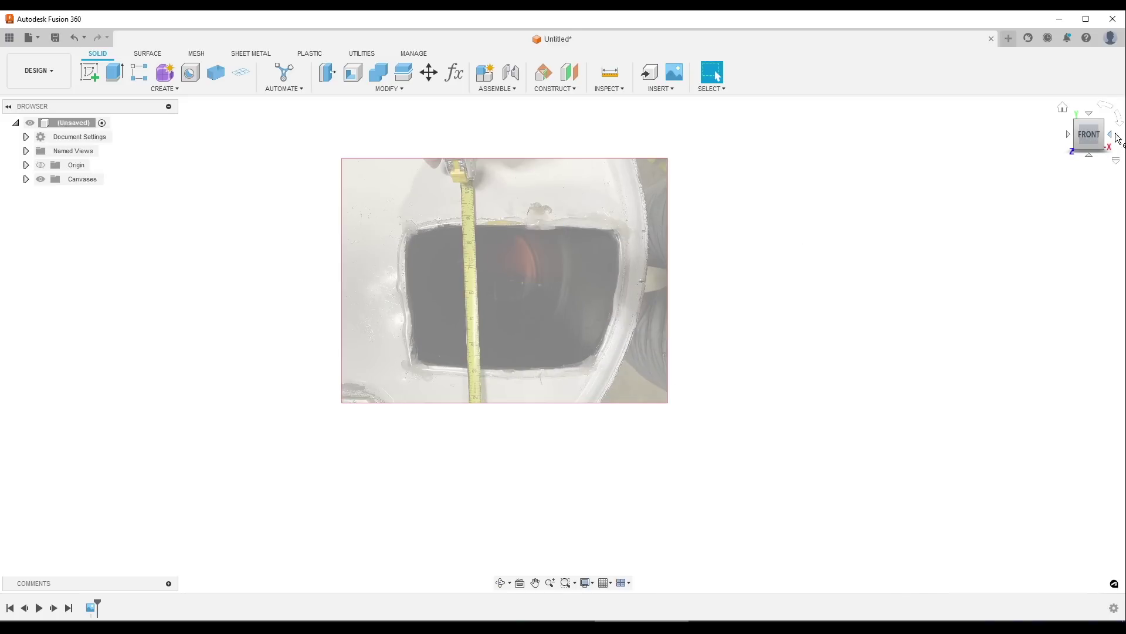
Step: Rotate the front view upright and start calibrating the IMG_8577 canvas with its first point on the tape's 3-inch mark
click(1118, 120)
middle_drag(473, 201, 441, 224)
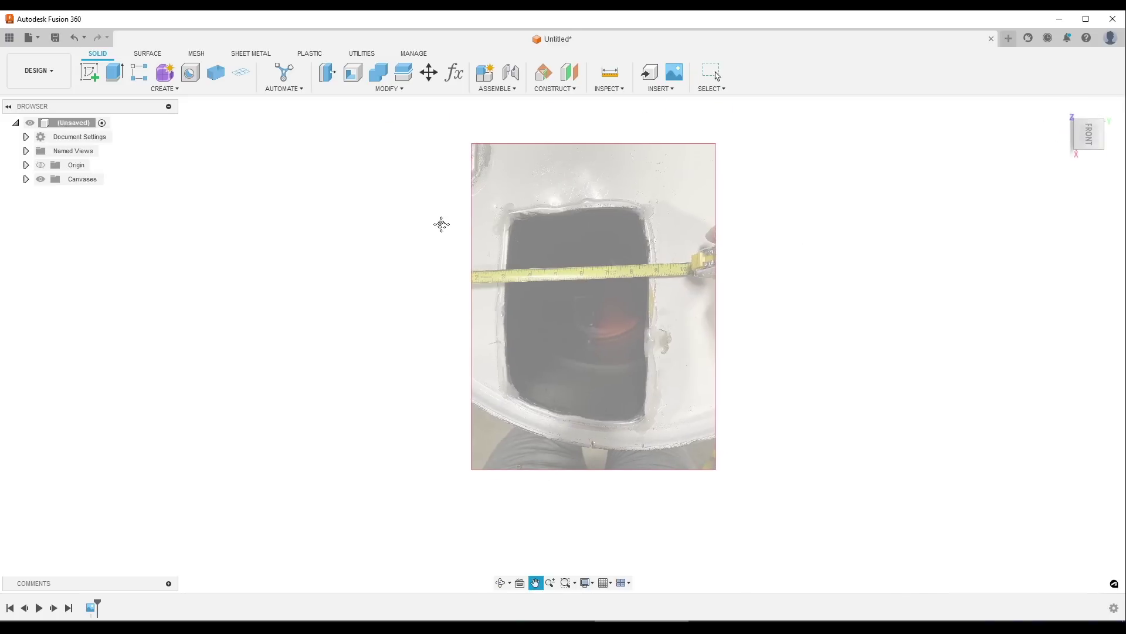
click(26, 179)
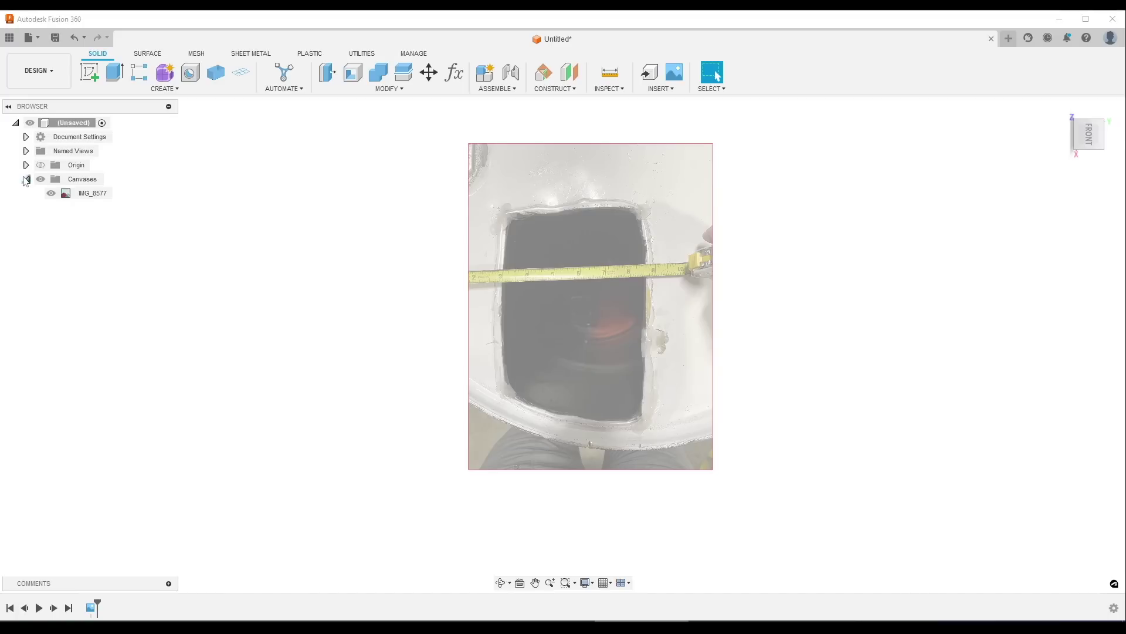
right_click(88, 195)
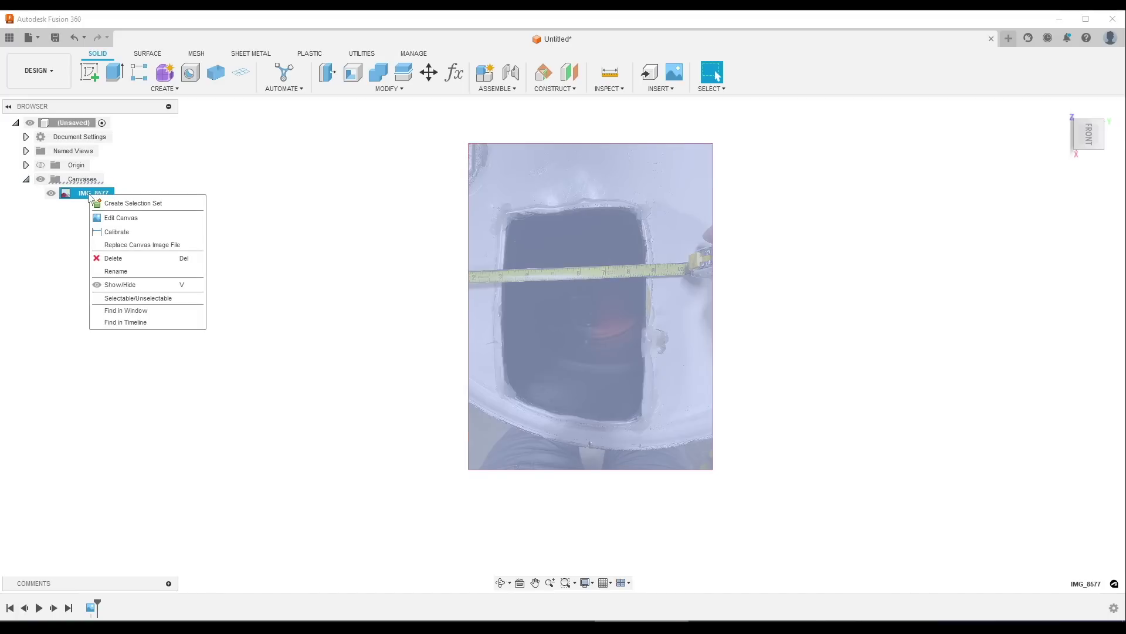
click(117, 232)
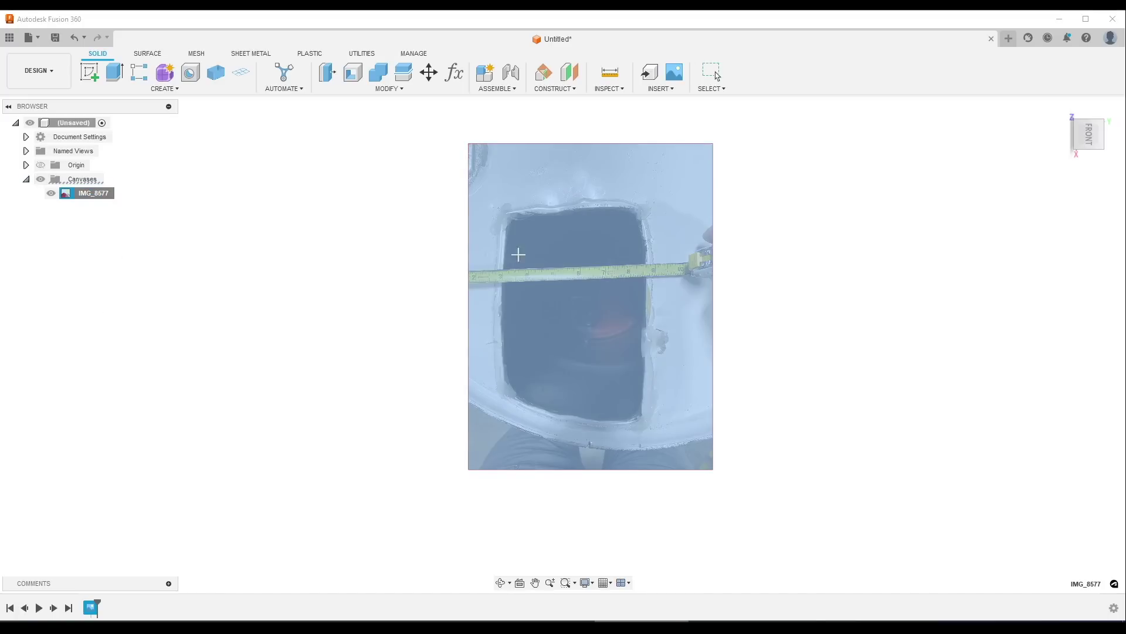
scroll(499, 252, up, 3)
scroll(496, 296, up, 10)
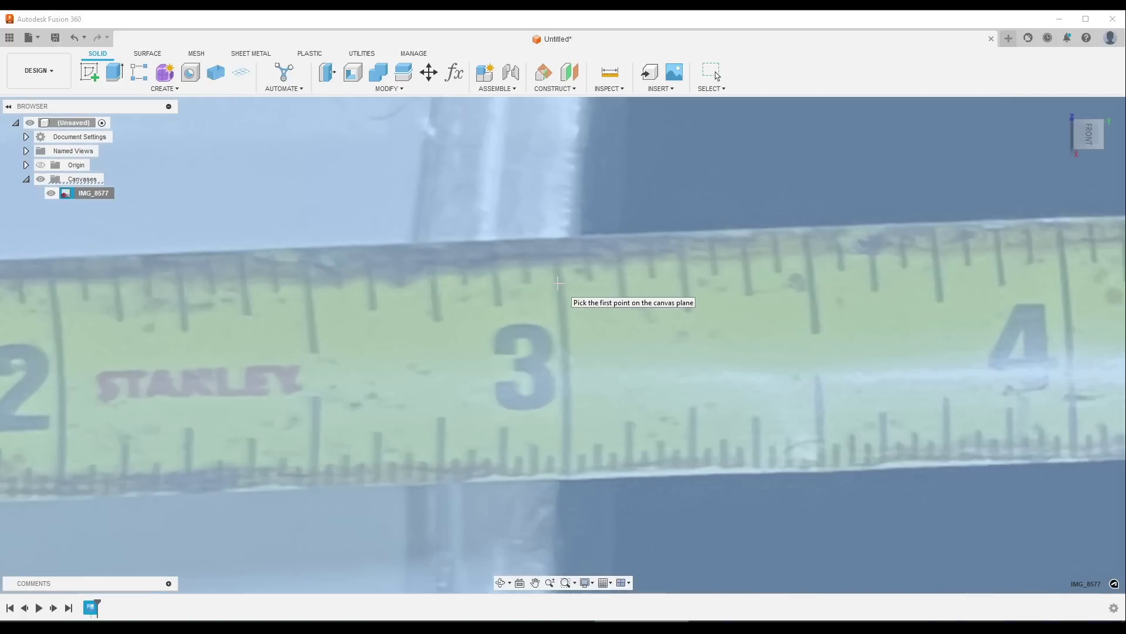
scroll(558, 284, down, 3)
middle_drag(833, 337, 378, 360)
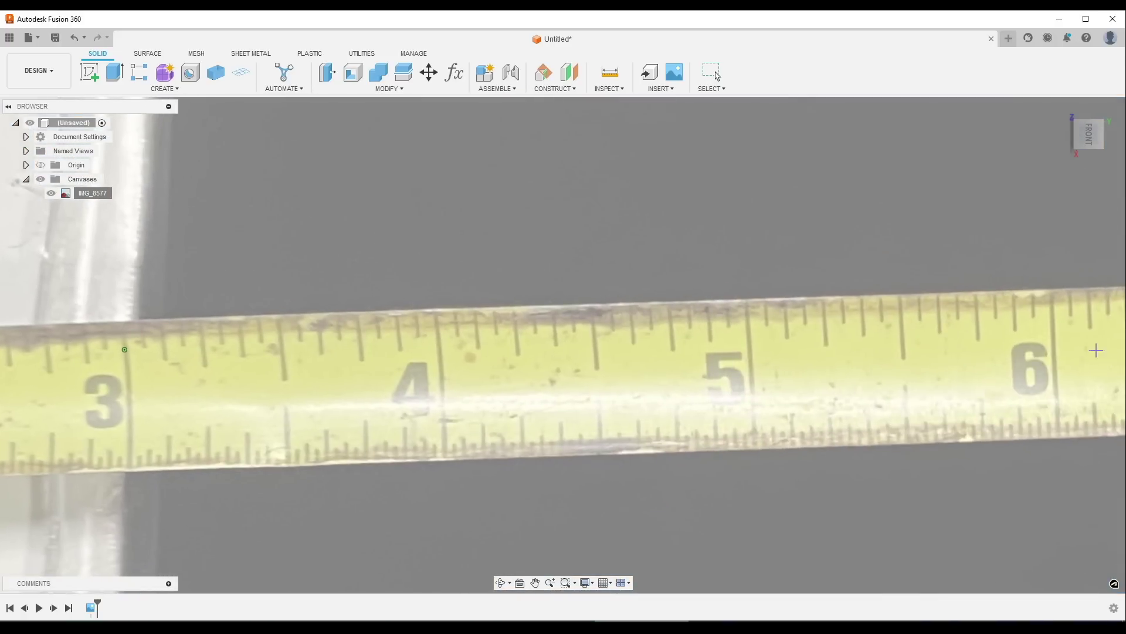
middle_drag(997, 375, 620, 385)
click(621, 385)
Step: Pick the tape's 9-inch mark as the second calibration point and set the distance to 6 in
scroll(229, 396, down, 4)
scroll(997, 382, up, 10)
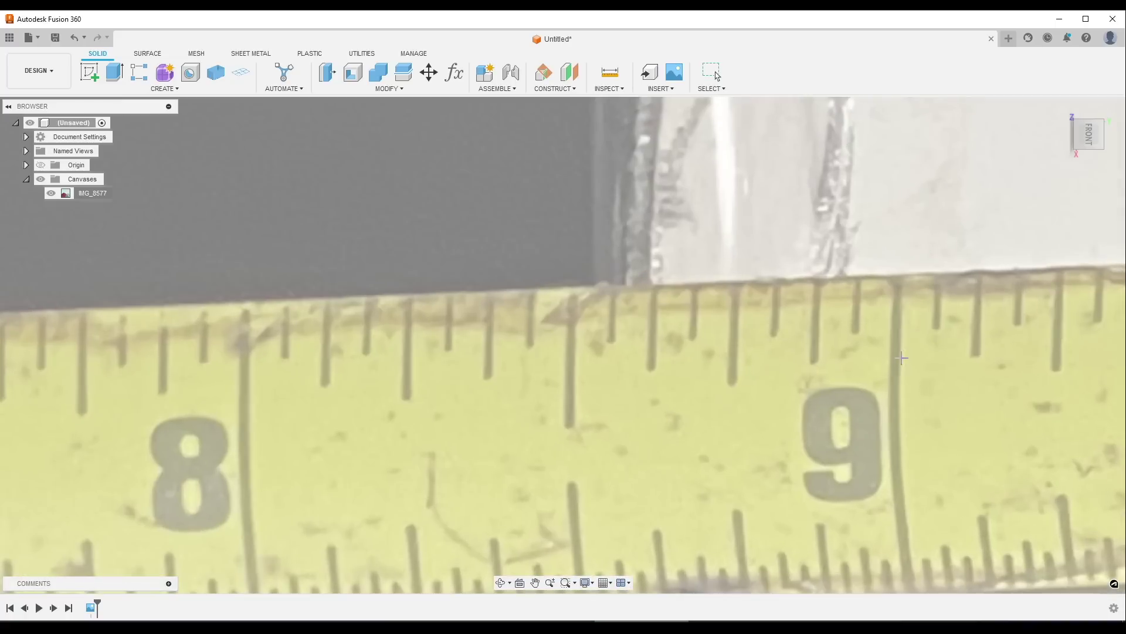
click(897, 357)
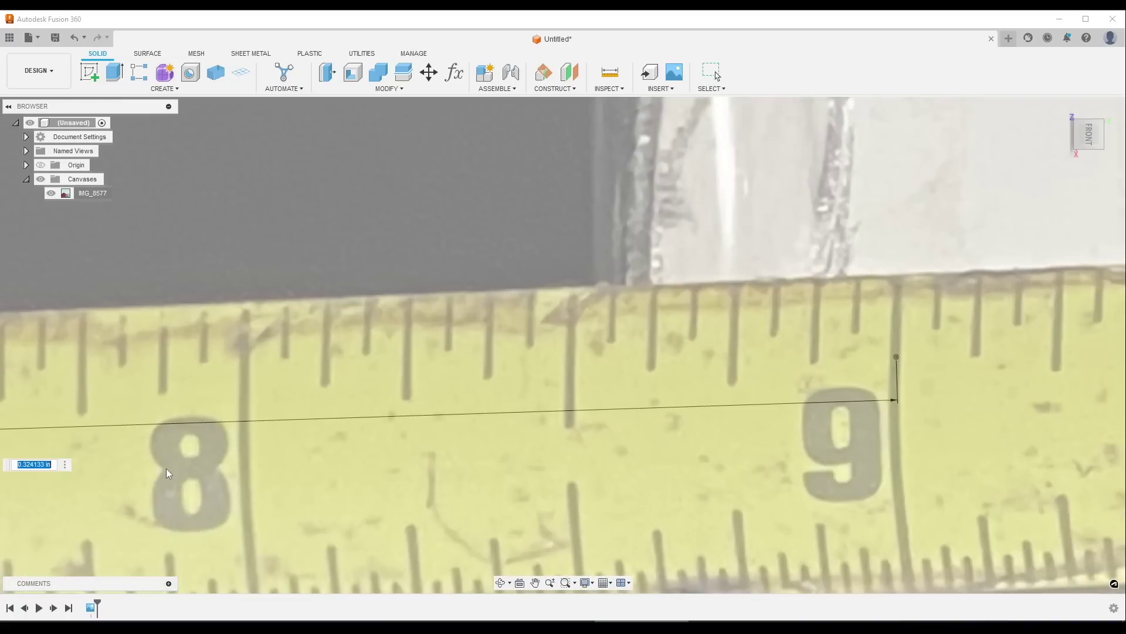
scroll(168, 474, down, 5)
text(2)
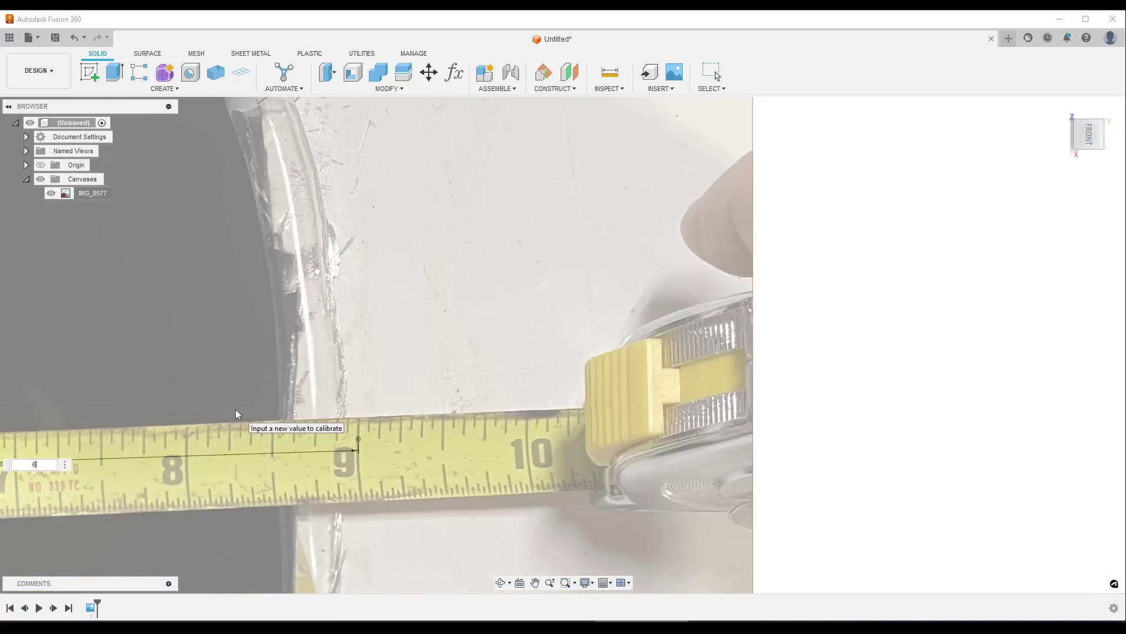
key(Return)
scroll(679, 402, down, 5)
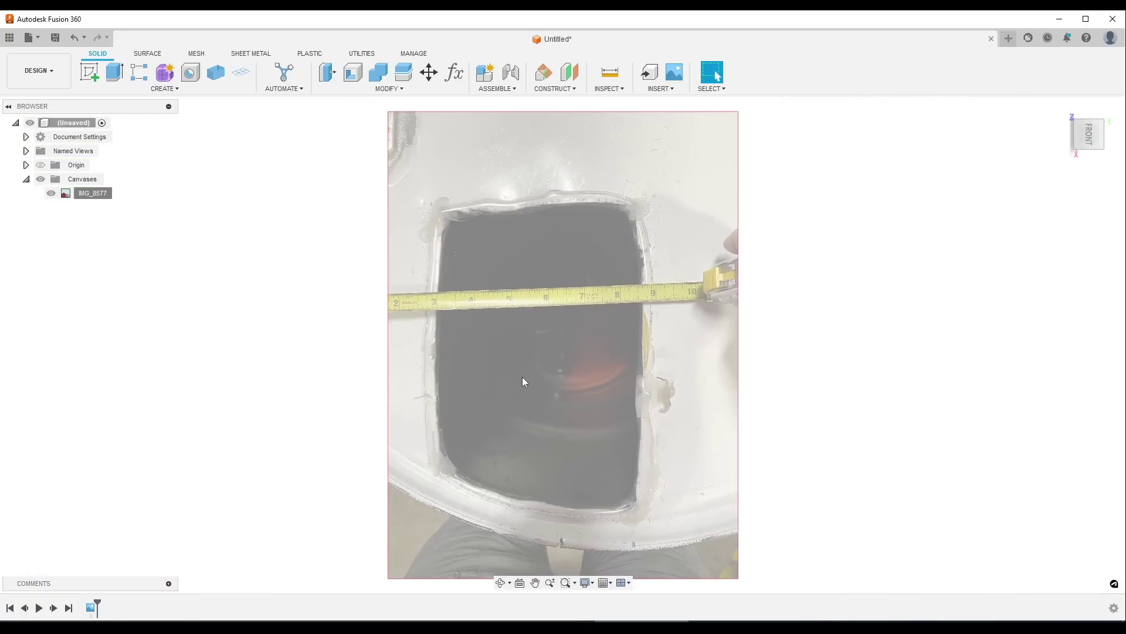
Step: Sketch three connected lines just inside the opening's right, upper and left edges, leaving the lower end open
scroll(522, 376, up, 1)
middle_drag(506, 347, 540, 352)
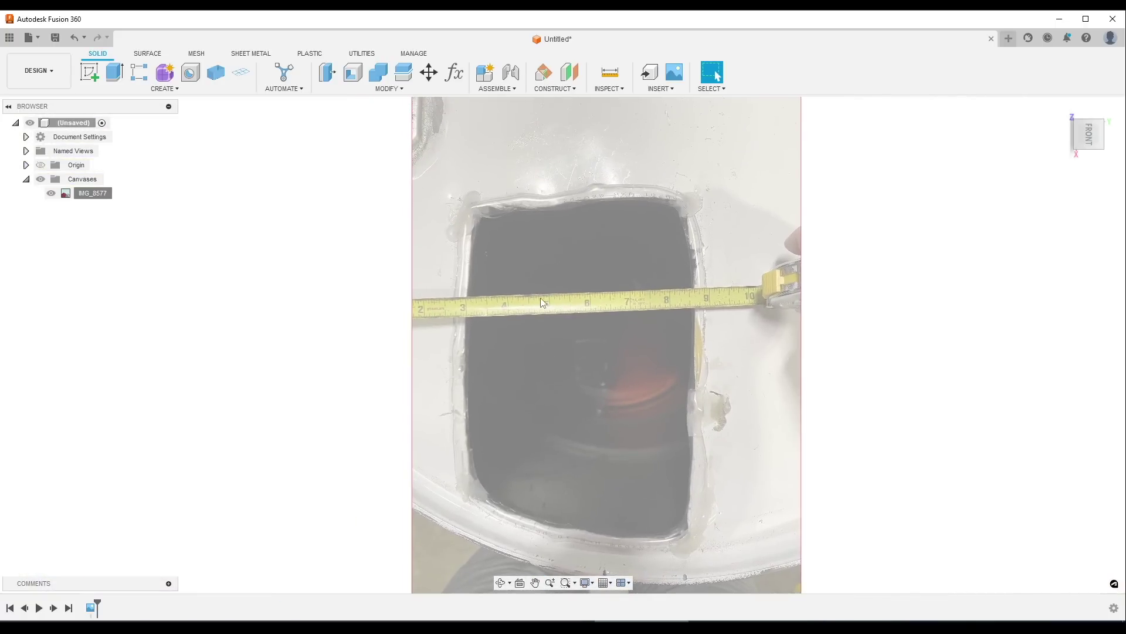
scroll(540, 297, up, 1)
middle_drag(540, 298, 548, 253)
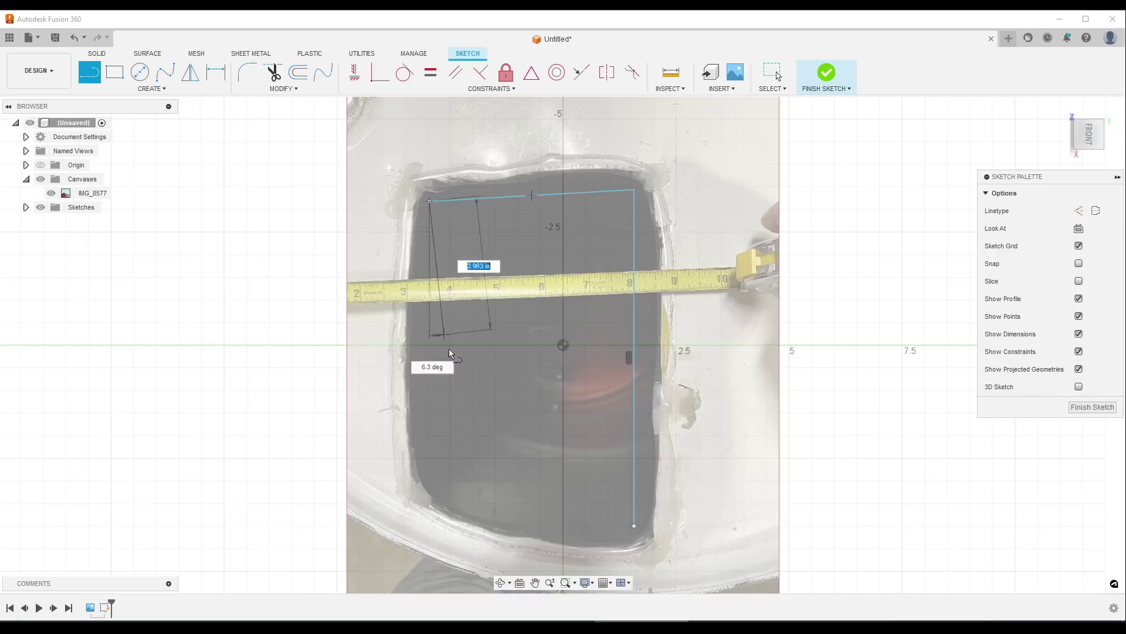
click(424, 474)
key(Escape)
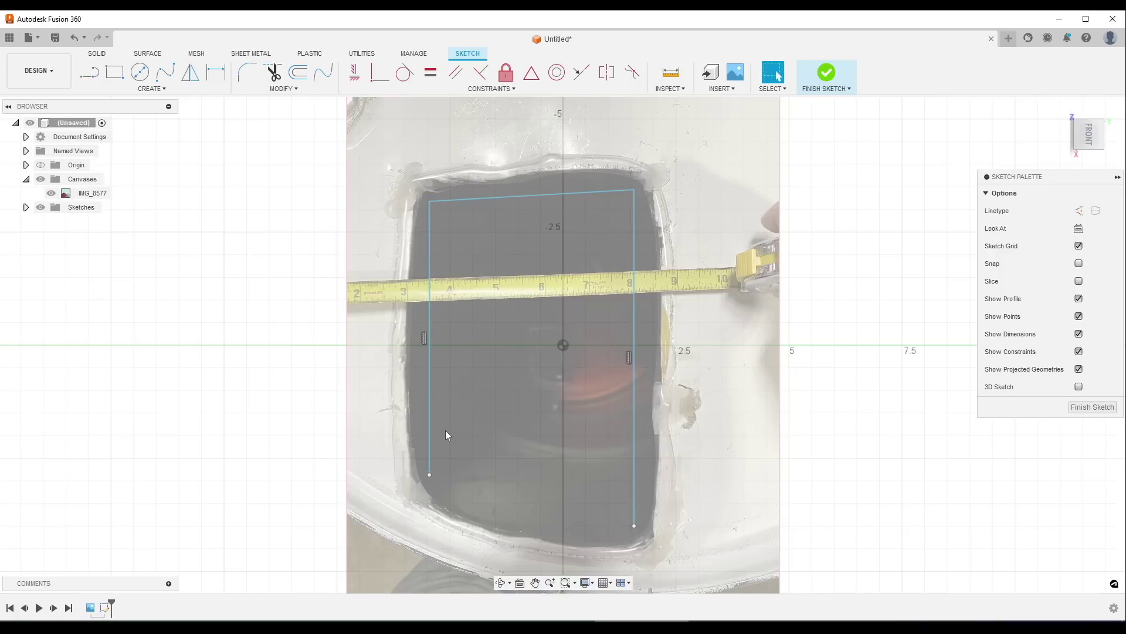
Step: Close the inner profile with a 3-point arc between the lower ends of the two vertical lines, following the opening's curved edge
text(s)
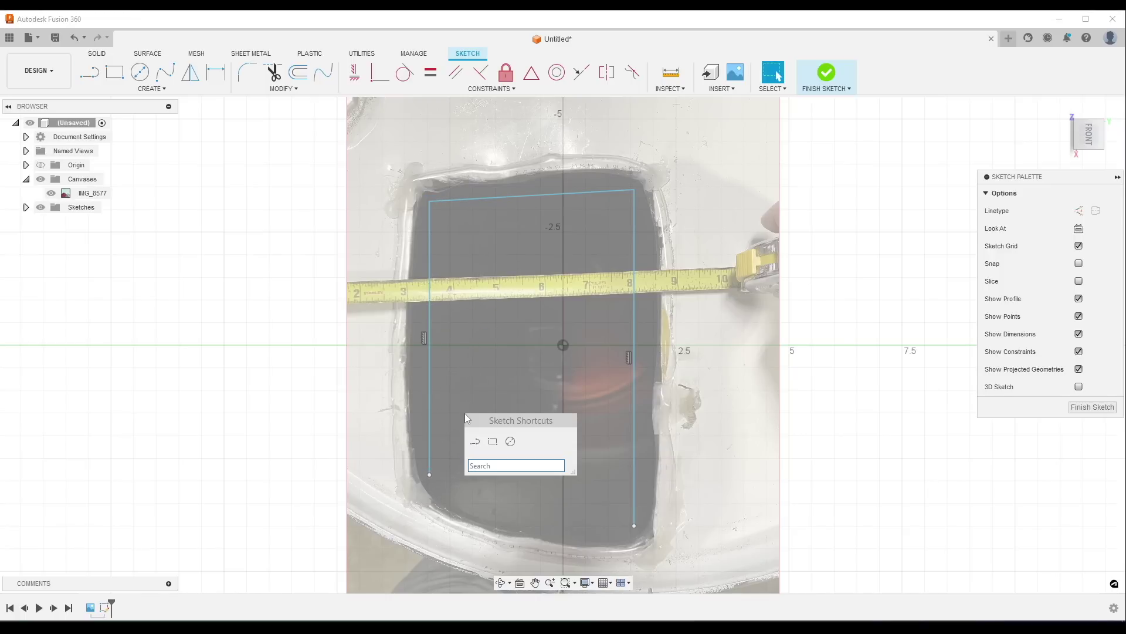
text(arc)
click(508, 480)
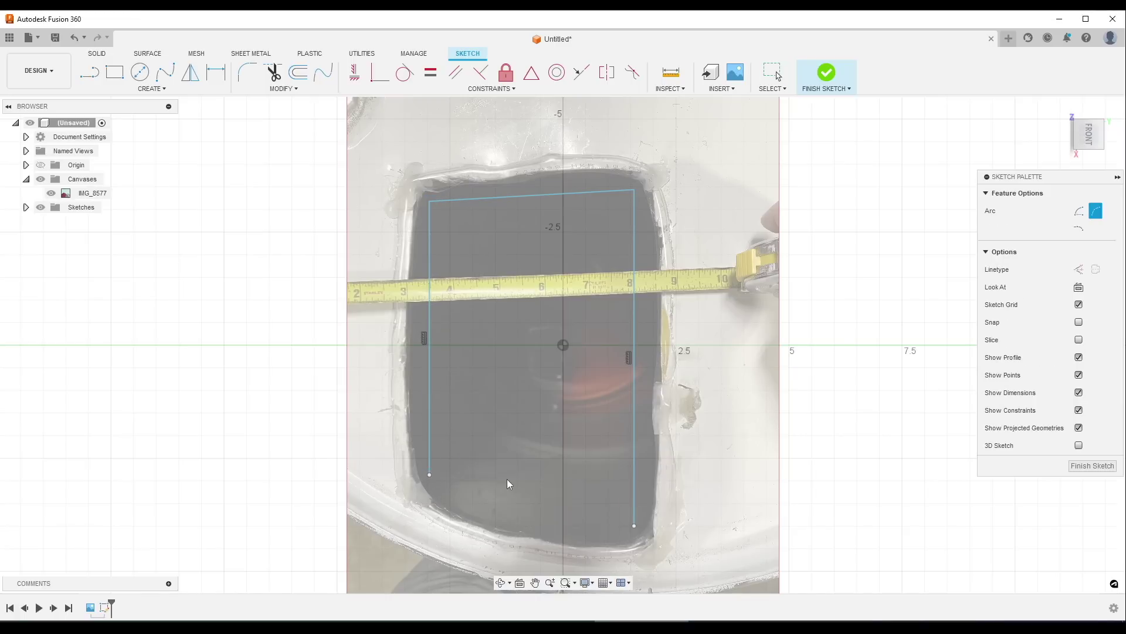
click(431, 477)
click(633, 528)
click(531, 523)
Step: Sketch a two-point rectangle around the whole opening, slightly outside its edges
key(r)
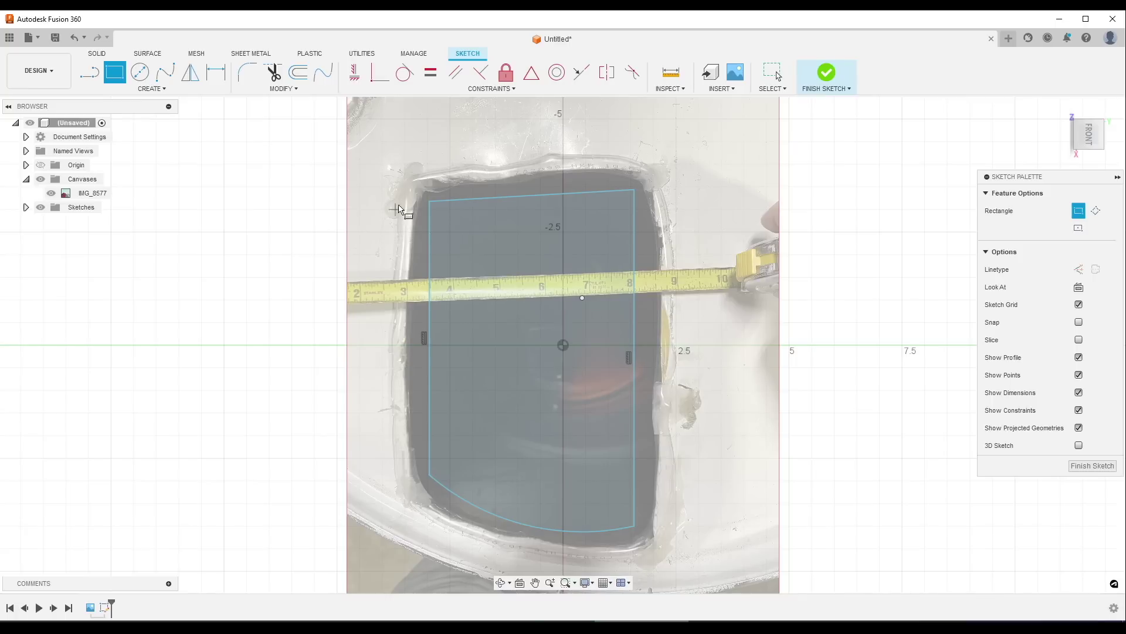
click(392, 170)
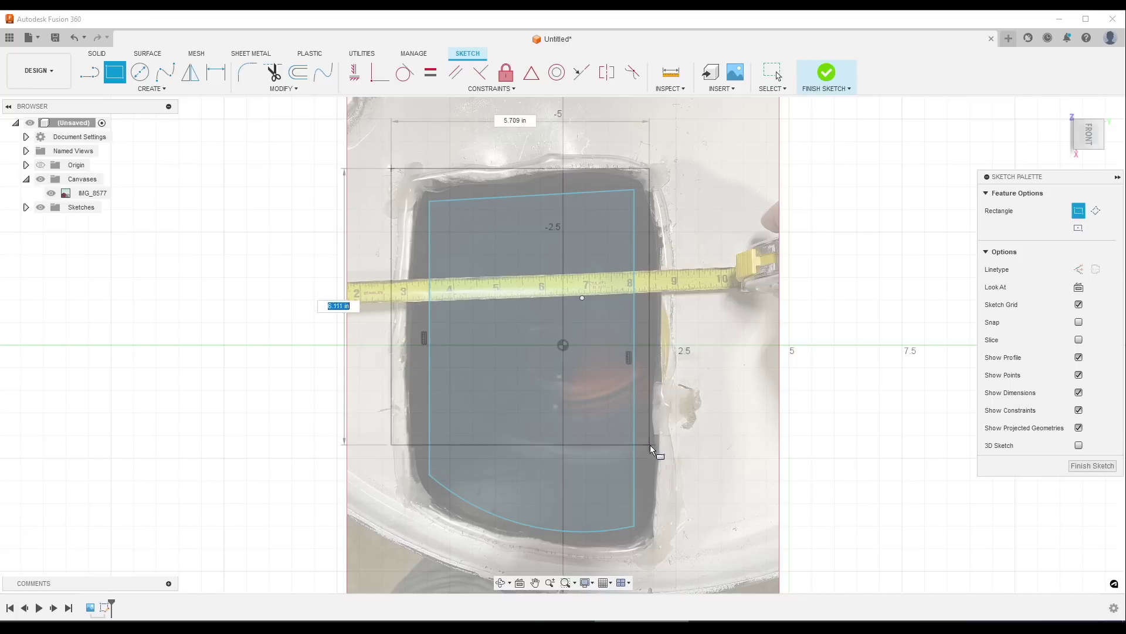
click(690, 568)
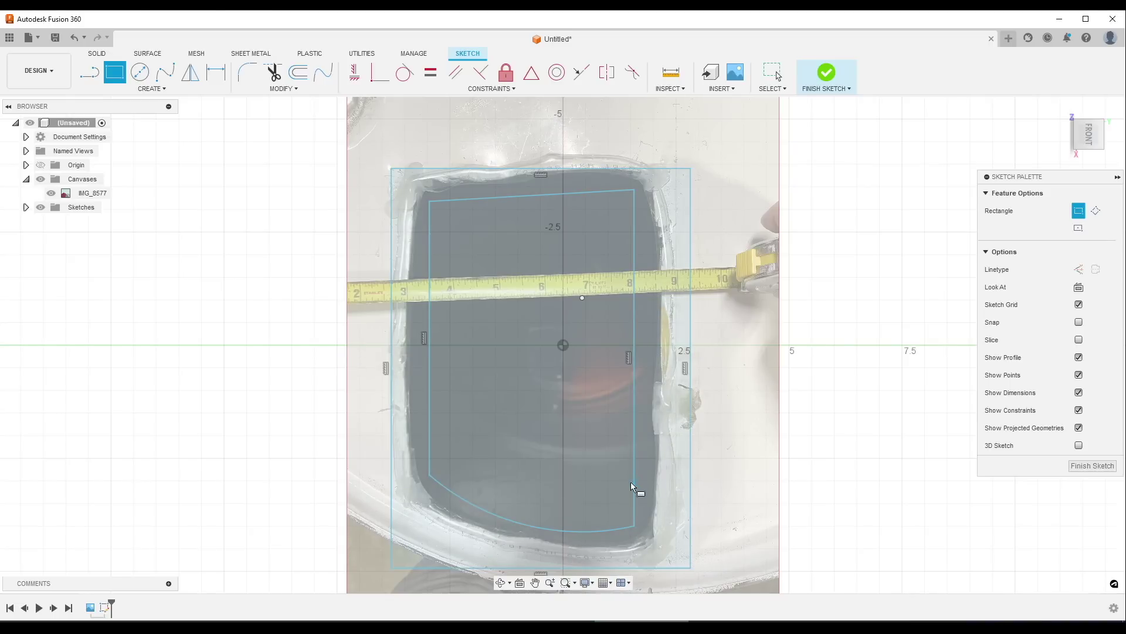
key(Escape)
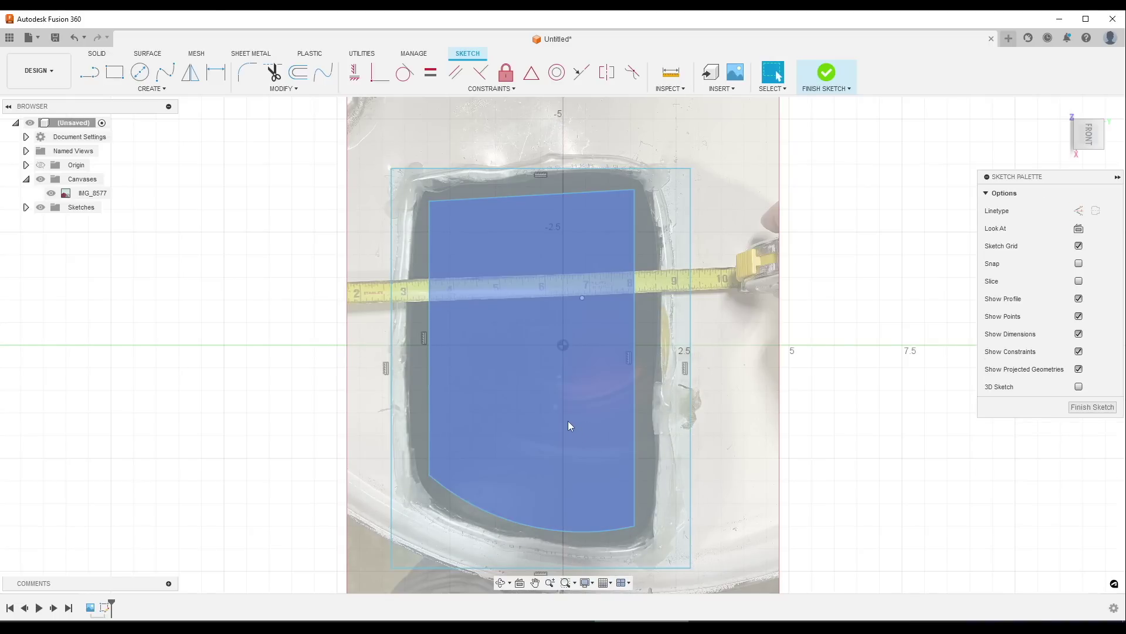
Step: Draw a 3-point arc from the rectangle's lower right corner to its left side, following the opening's curved lower edge
text(sarc)
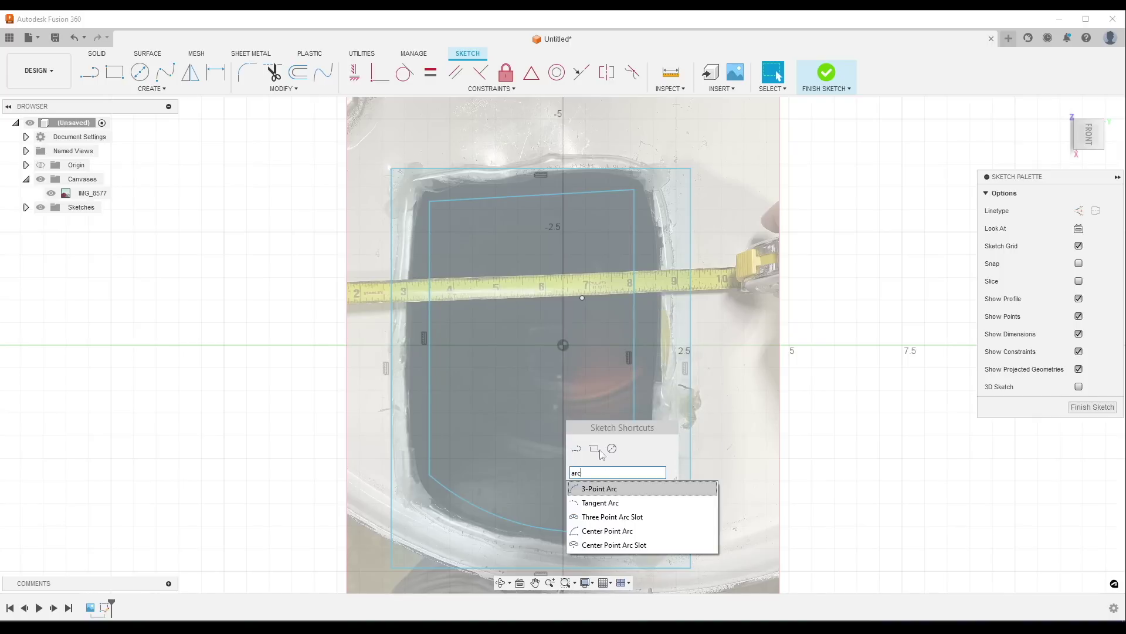
click(603, 489)
click(690, 568)
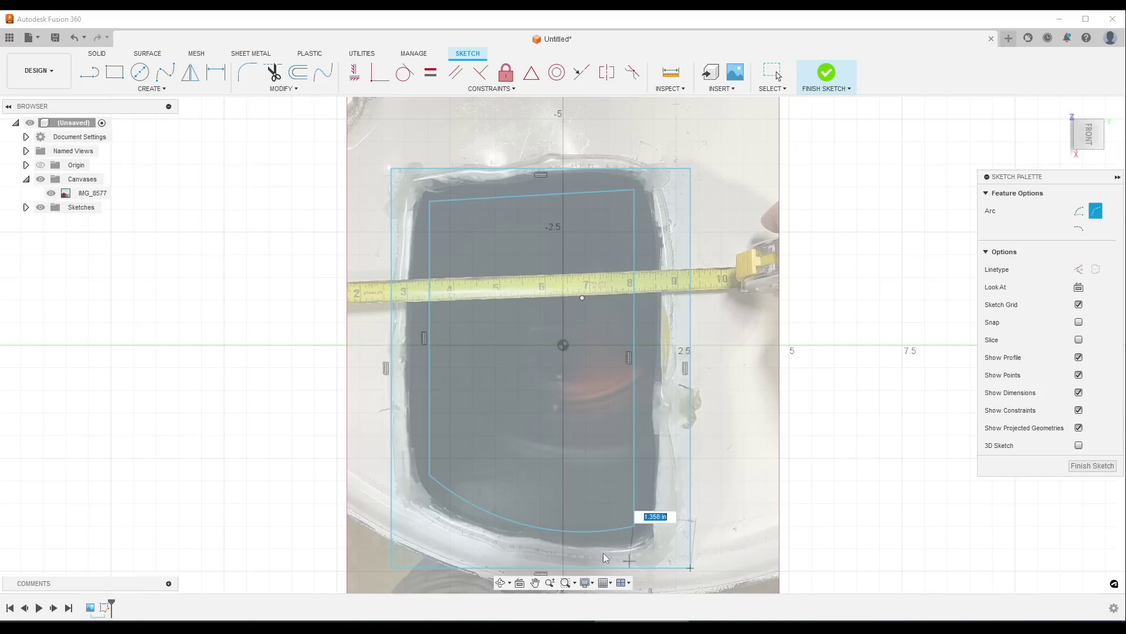
click(391, 484)
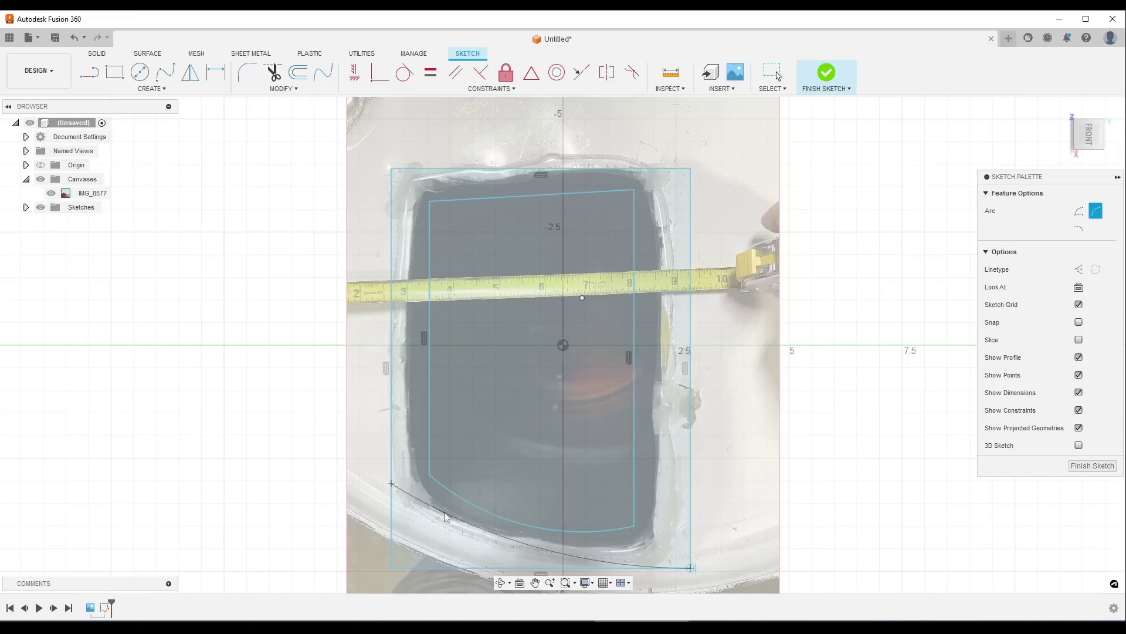
click(487, 539)
key(Escape)
Step: Trim the rectangle's bottom line and the leftover piece of its left side below the outer arc
key(t)
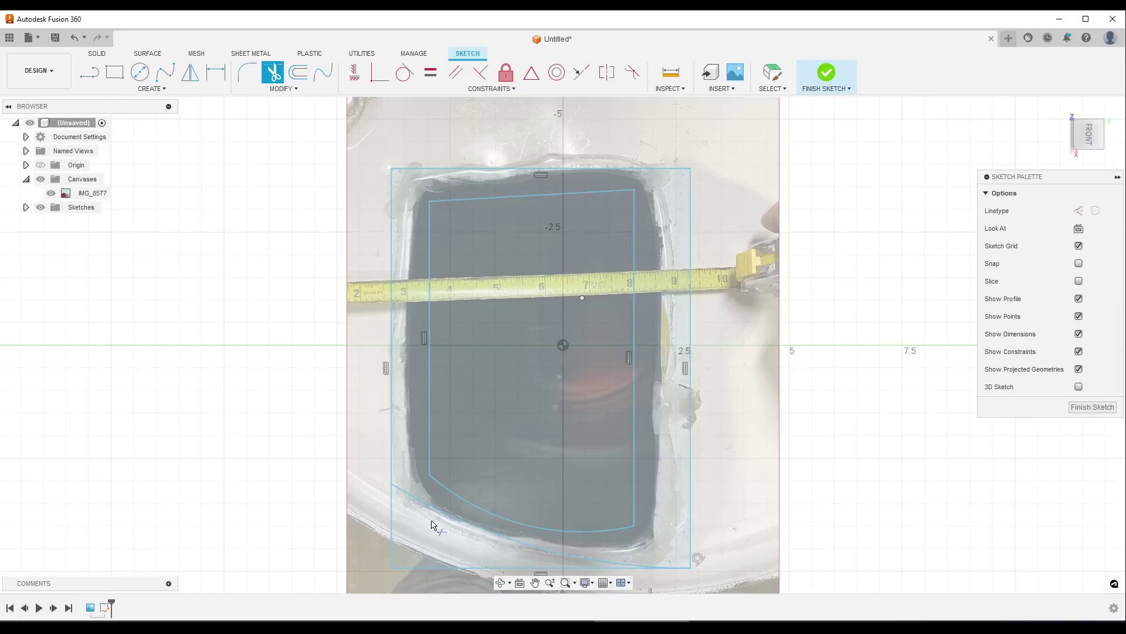
click(431, 565)
scroll(448, 546, up, 1)
scroll(448, 546, up, 1)
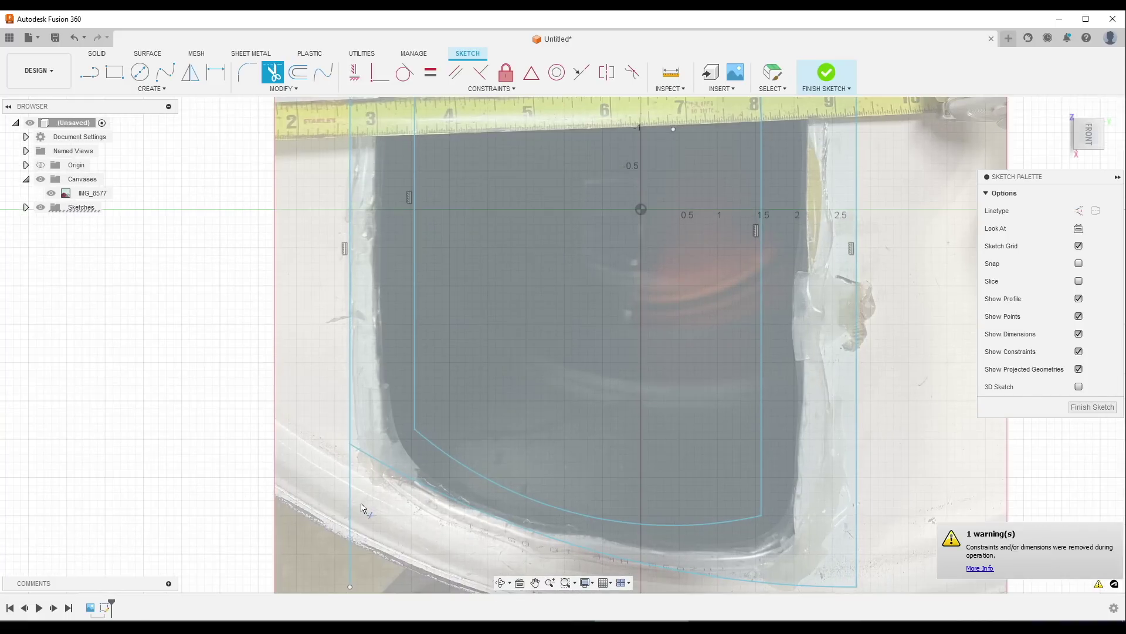
scroll(486, 517, down, 1)
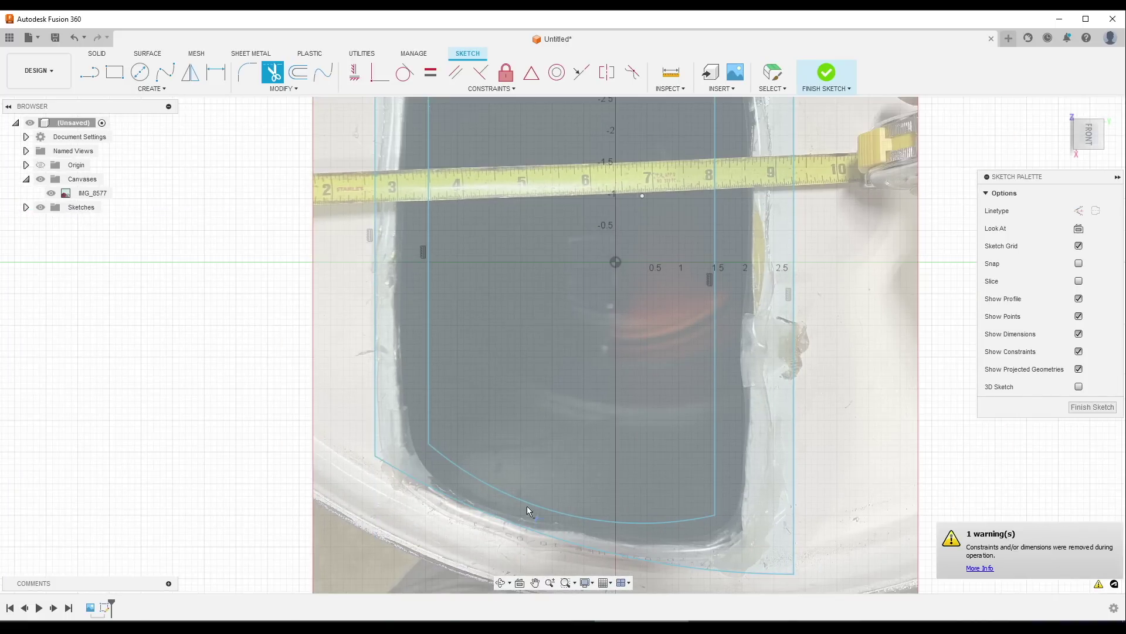
scroll(522, 514, down, 1)
key(Escape)
Step: Try to pull the outer arc slightly lower on the photo
click(503, 526)
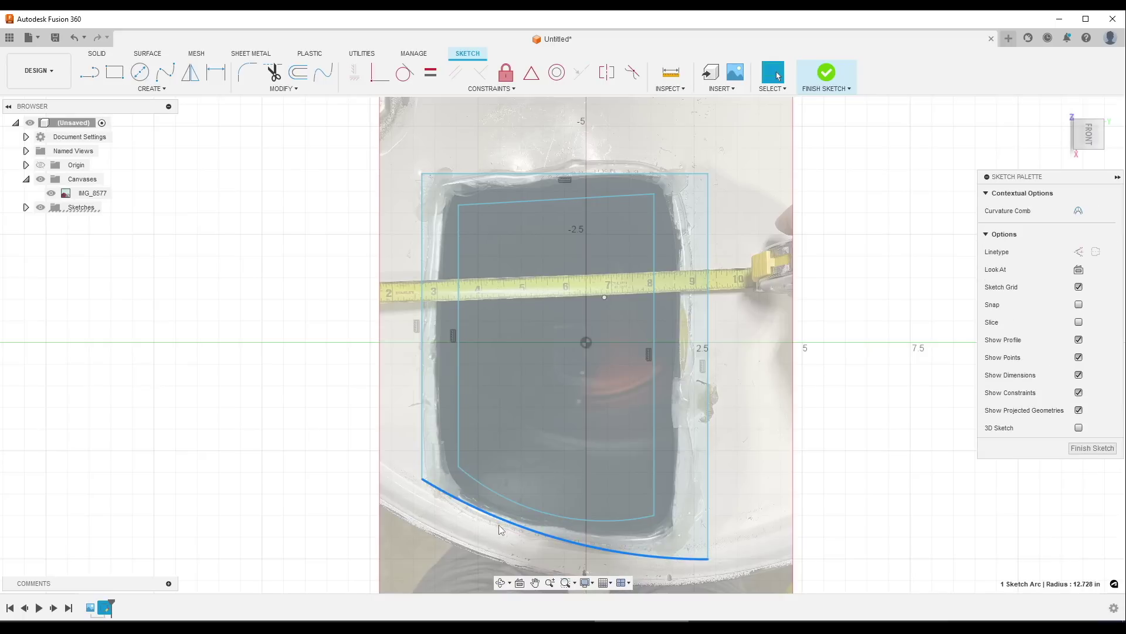
drag(499, 525, 492, 527)
scroll(522, 411, down, 1)
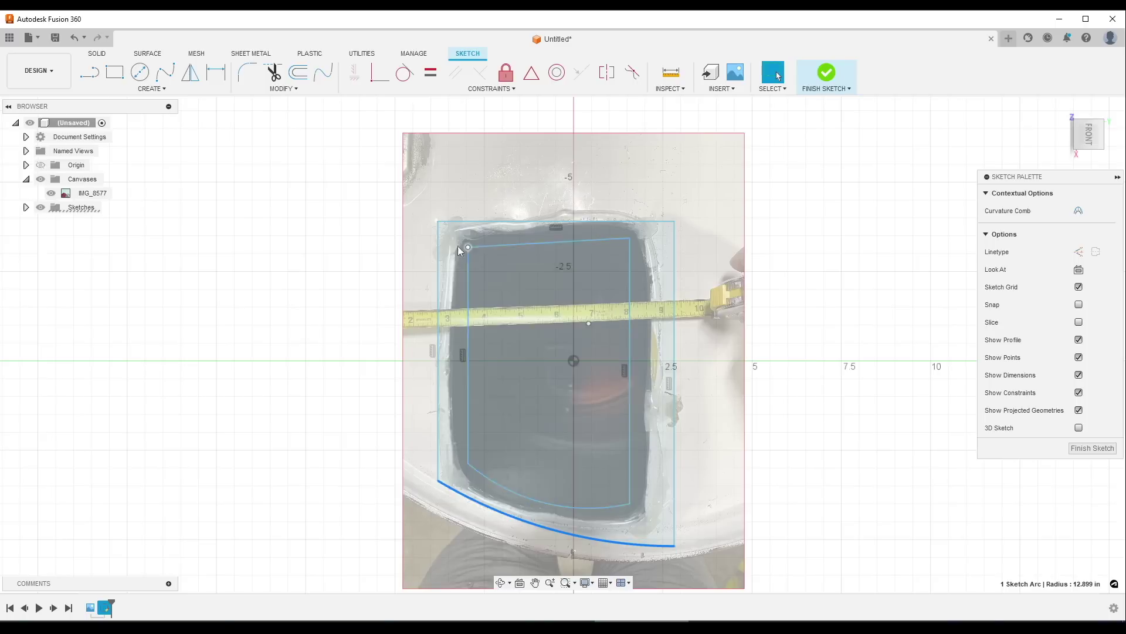
Step: Offset the inner opening profile's whole chain by 0.08 in to form a thin ring
text(soff)
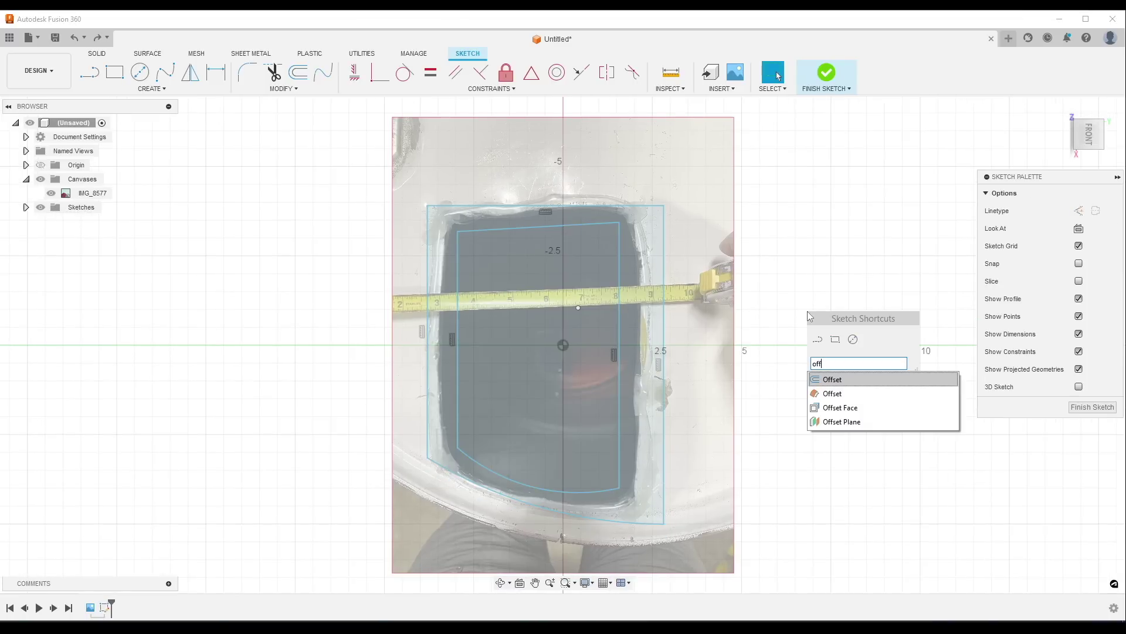
key(Return)
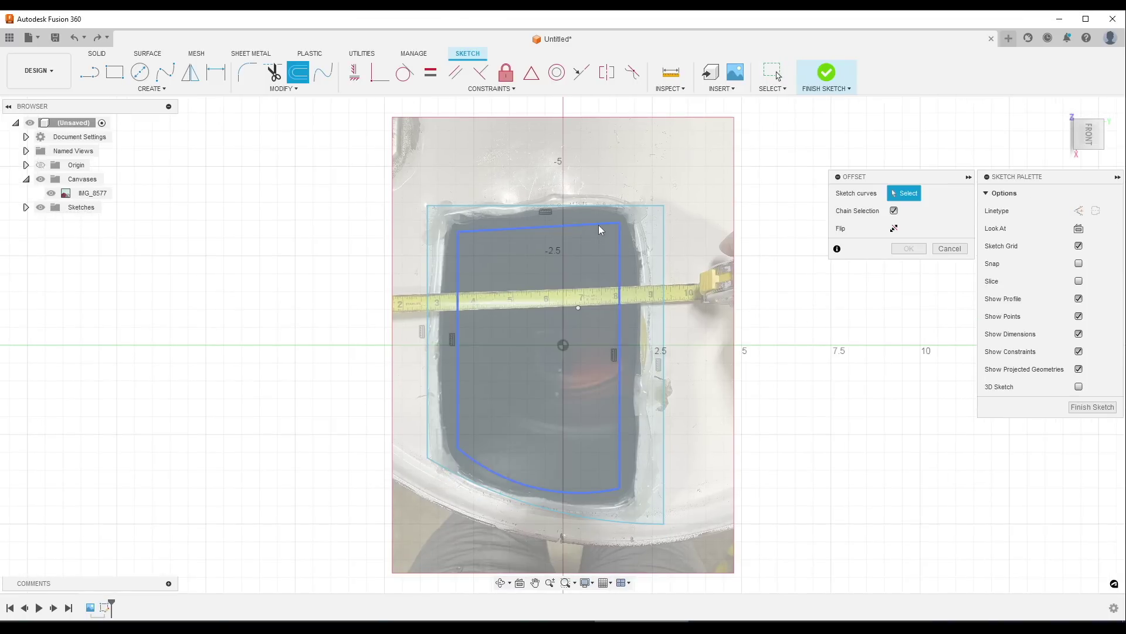
click(461, 236)
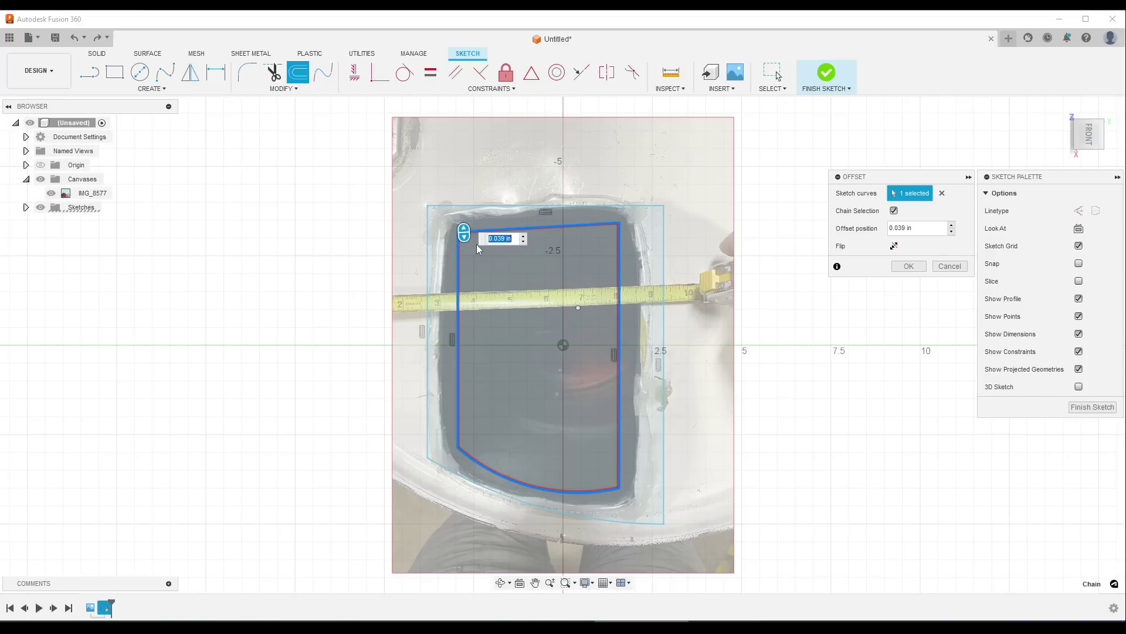
text(.05)
key(shift+Left)
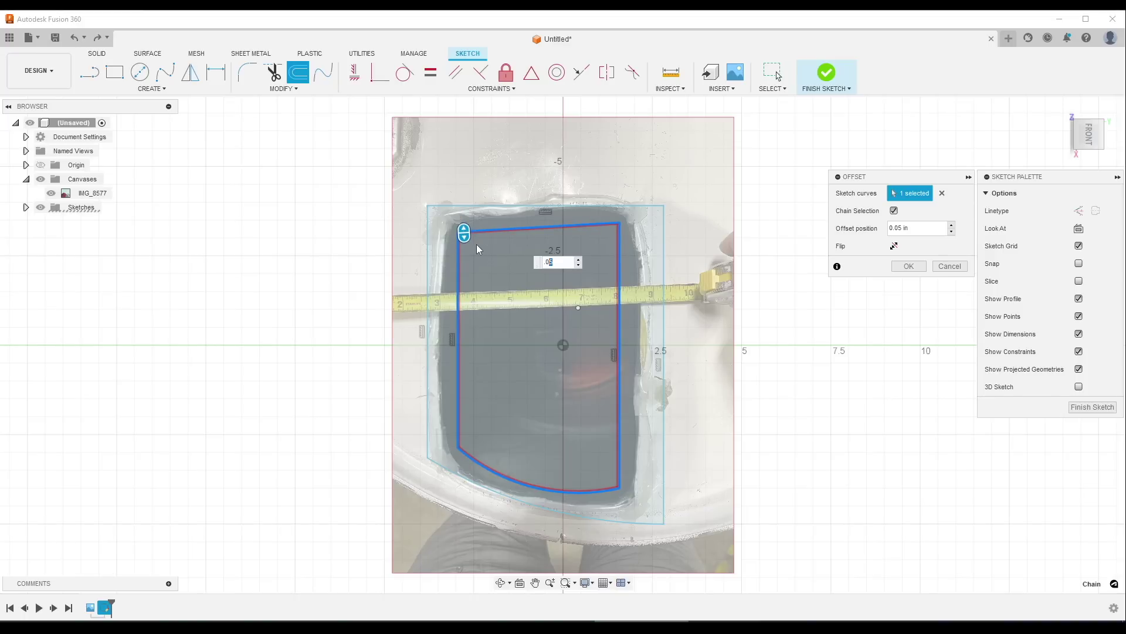
text(8)
key(Return)
Step: Extrude the thin ring profile by -0.75 in as a new body
scroll(498, 306, up, 2)
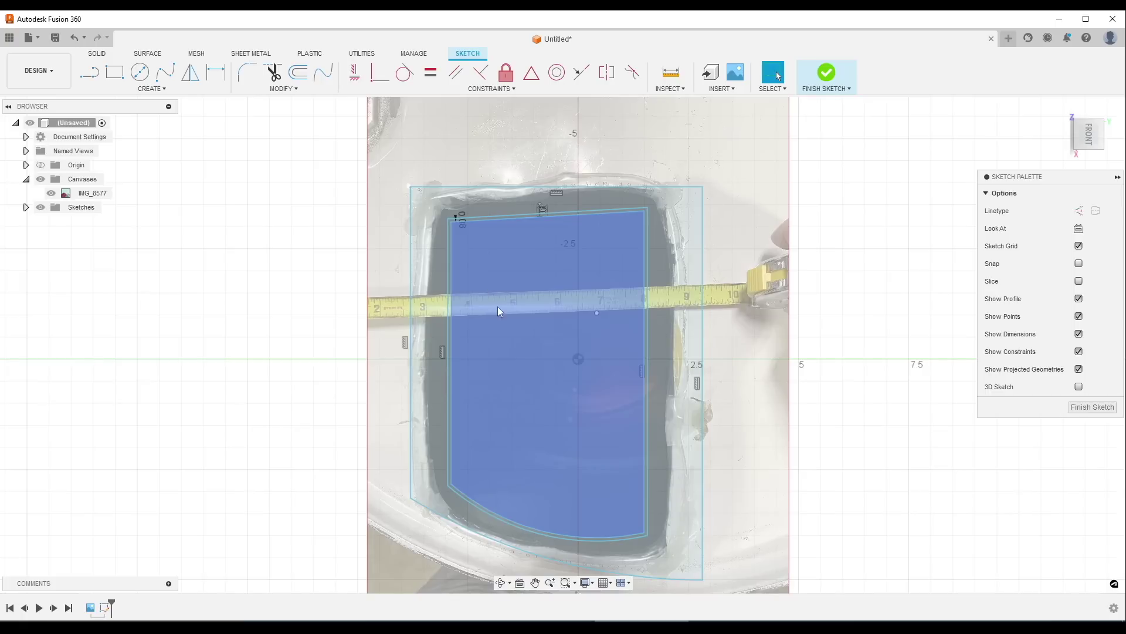
shift+middle_drag(498, 306, 502, 278)
scroll(531, 255, up, 4)
key(e)
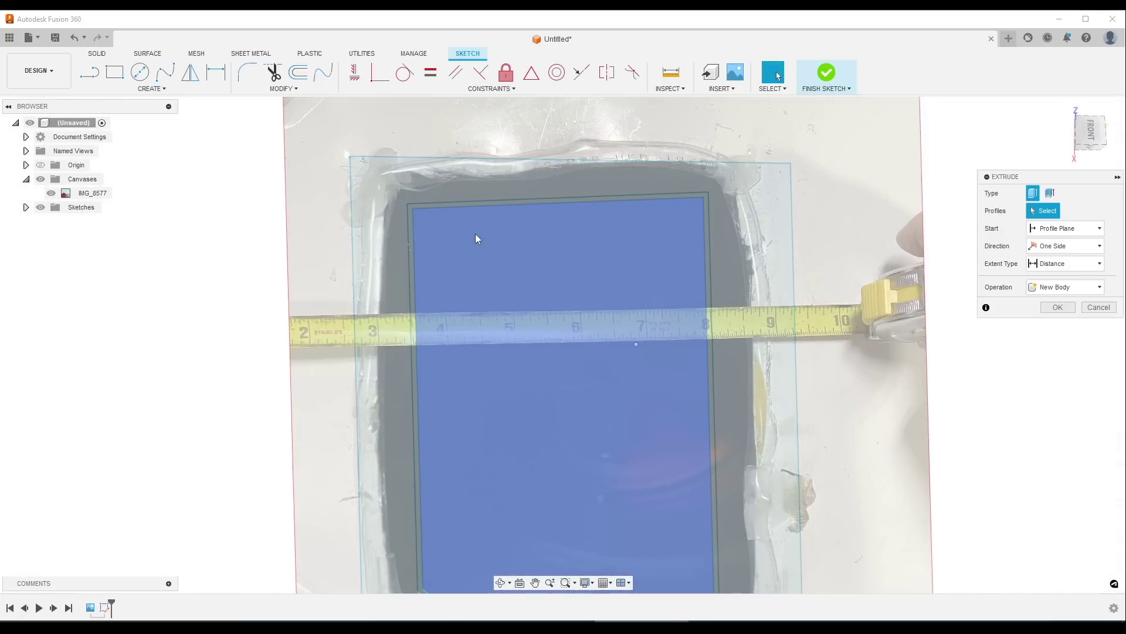
click(425, 210)
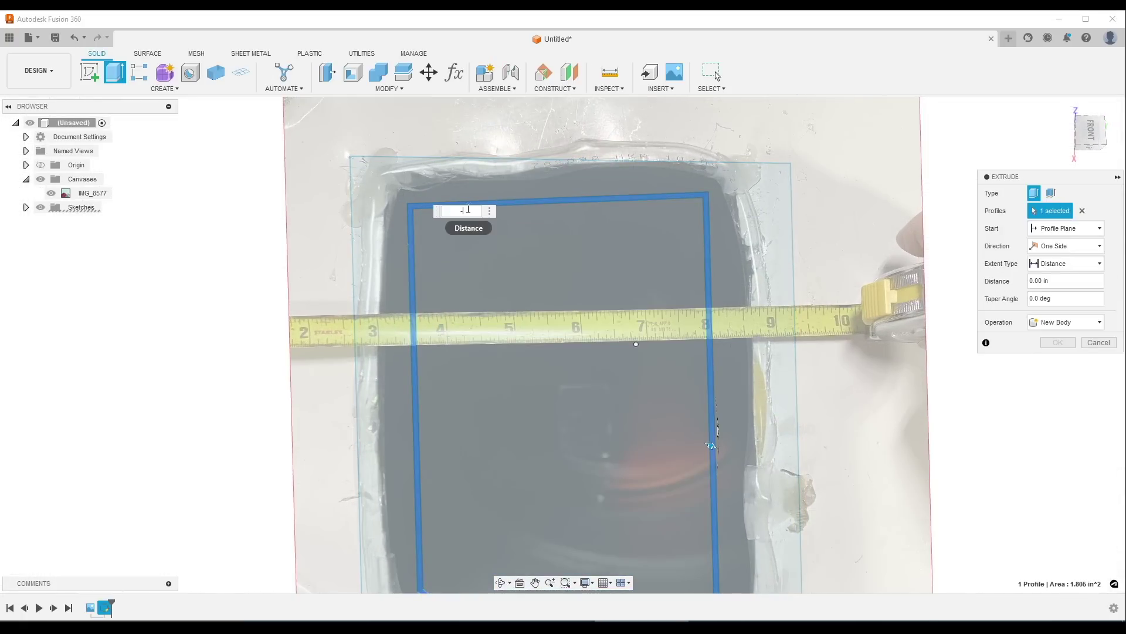
text(-.75)
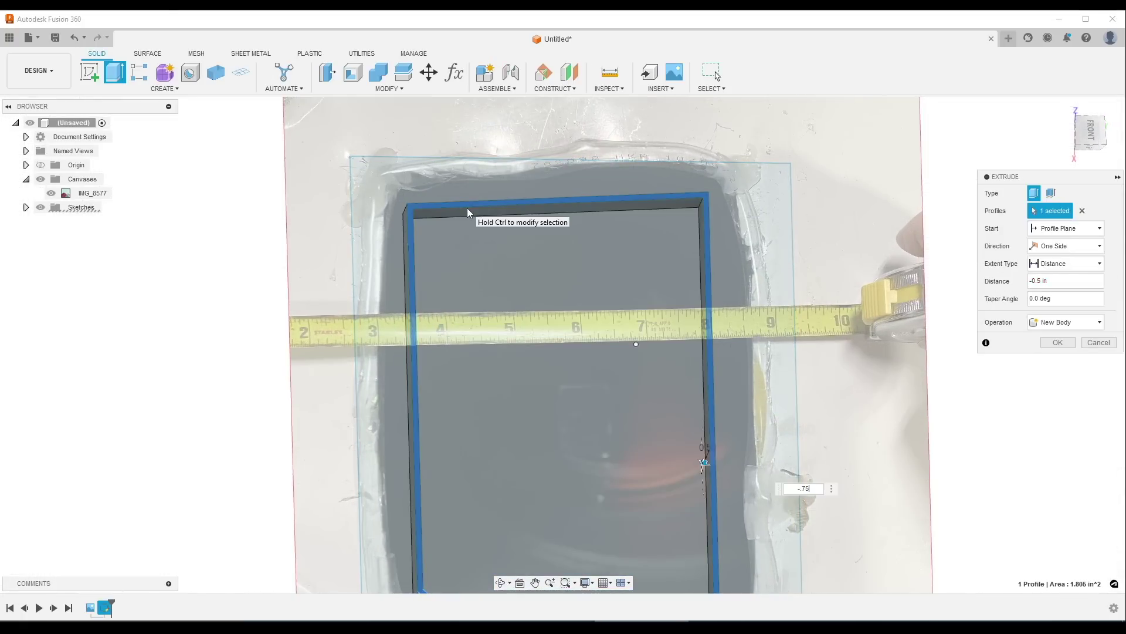
key(Return)
Step: Make Sketch1 visible again over the extruded wall
scroll(468, 212, down, 4)
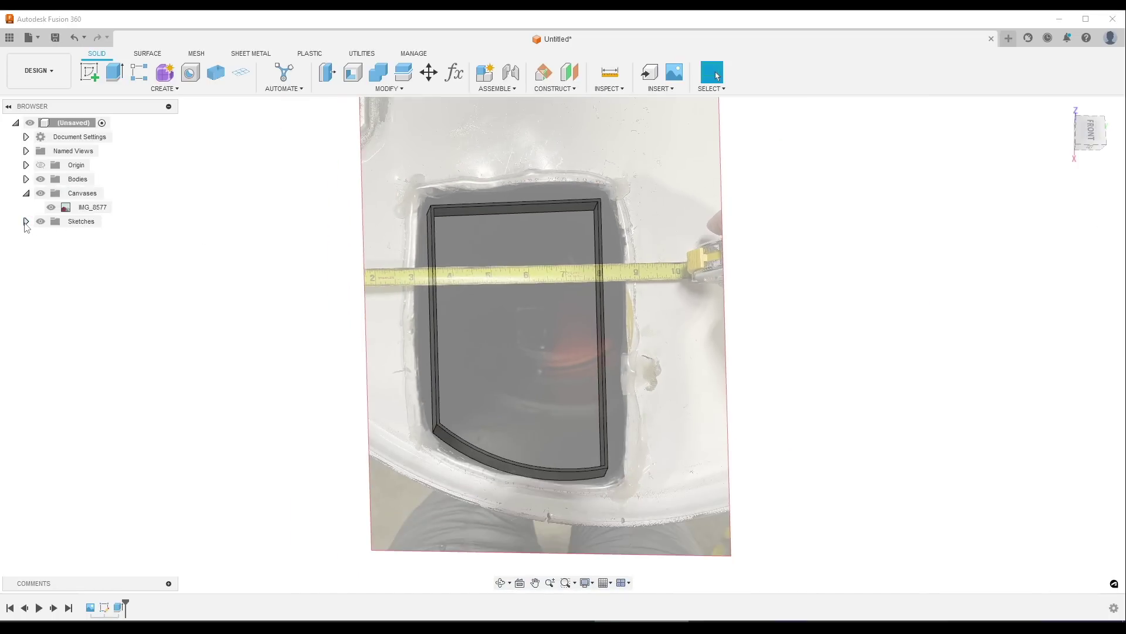
click(26, 221)
click(49, 240)
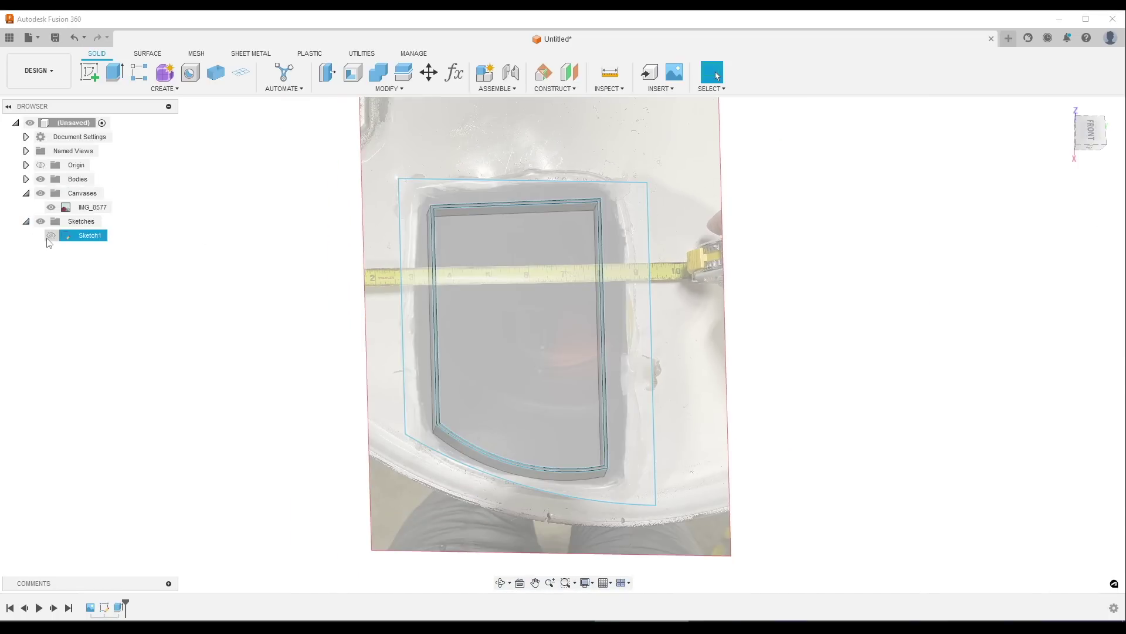
click(51, 235)
click(146, 264)
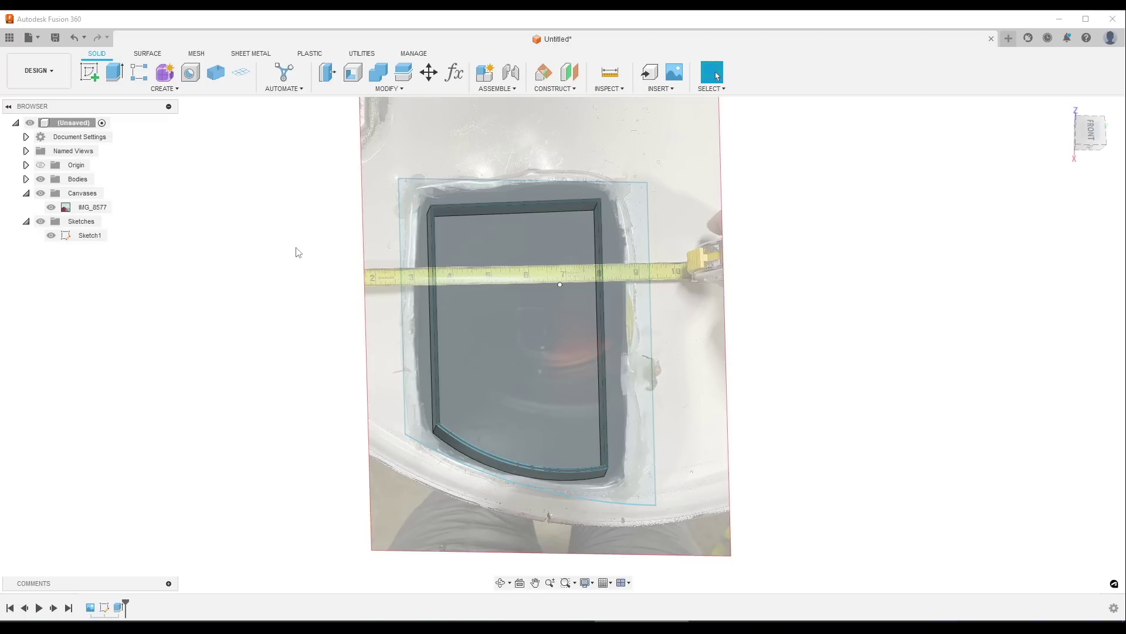
Step: Extrude the outer border profile together with the thin ring profile to form a flange around the wall
scroll(298, 252, up, 3)
key(e)
scroll(554, 223, up, 5)
click(556, 201)
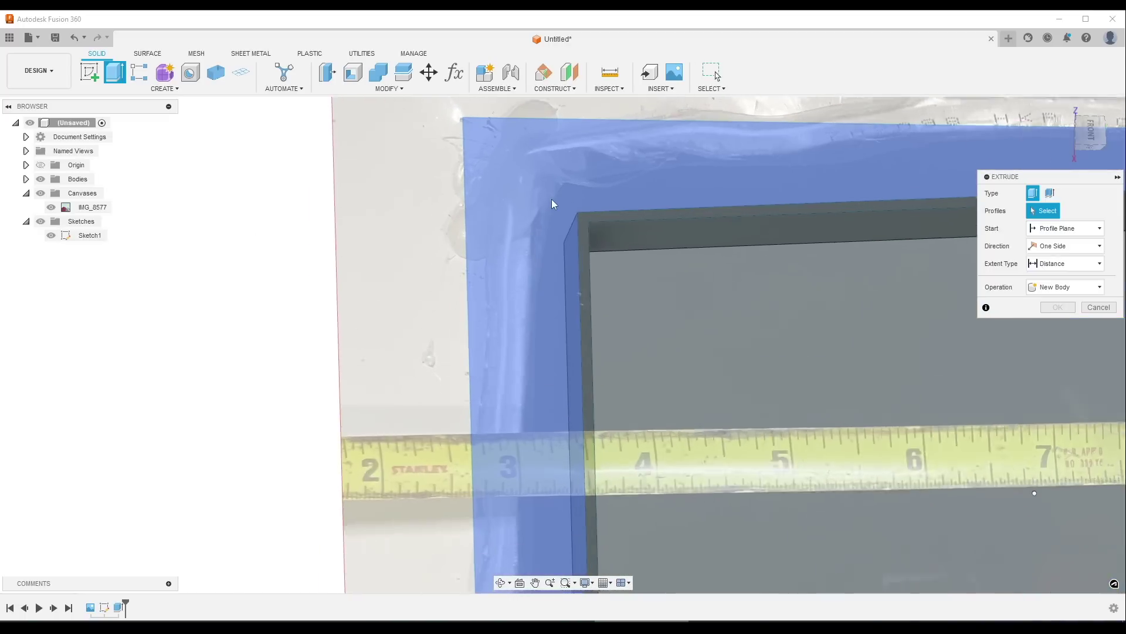
click(590, 275)
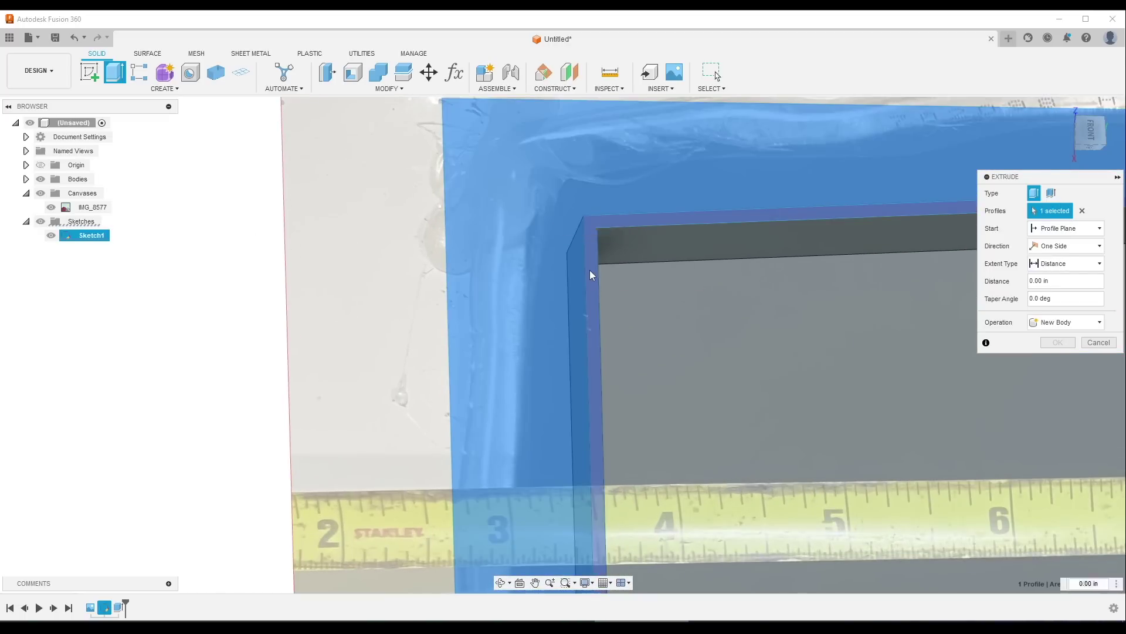
key(Escape)
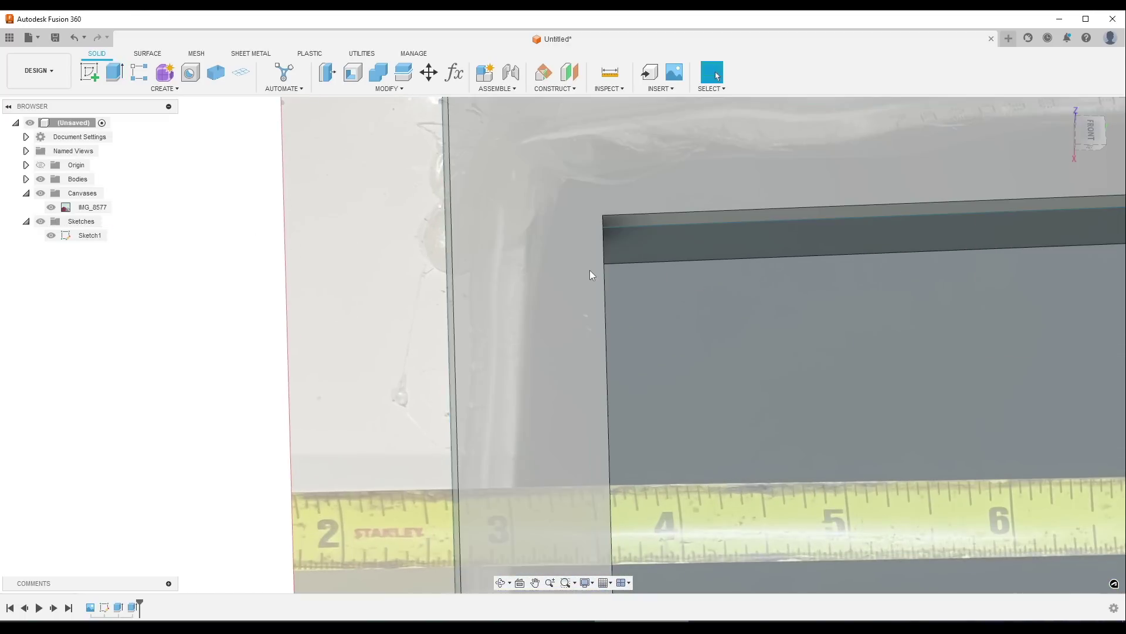
Step: Hide the photo canvas and examine the flanged frame from the front
scroll(589, 275, down, 6)
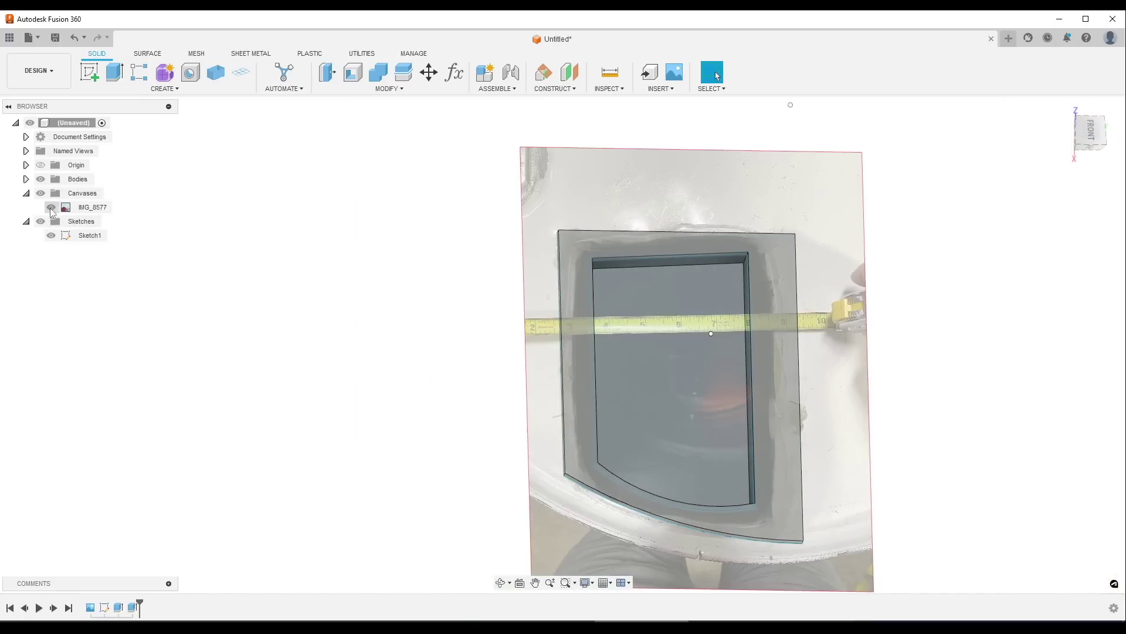
click(51, 207)
shift+middle_drag(340, 314, 342, 367)
click(1090, 133)
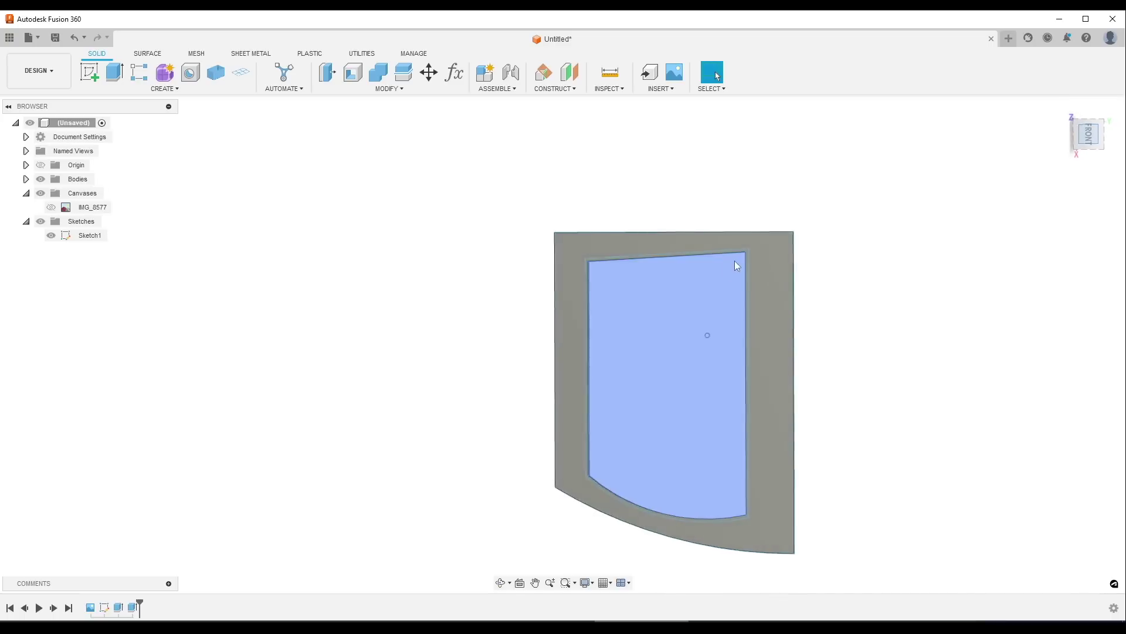
Step: Reopen Sketch1 for editing and show the photo canvas IMG_8577 behind it
right_click(101, 614)
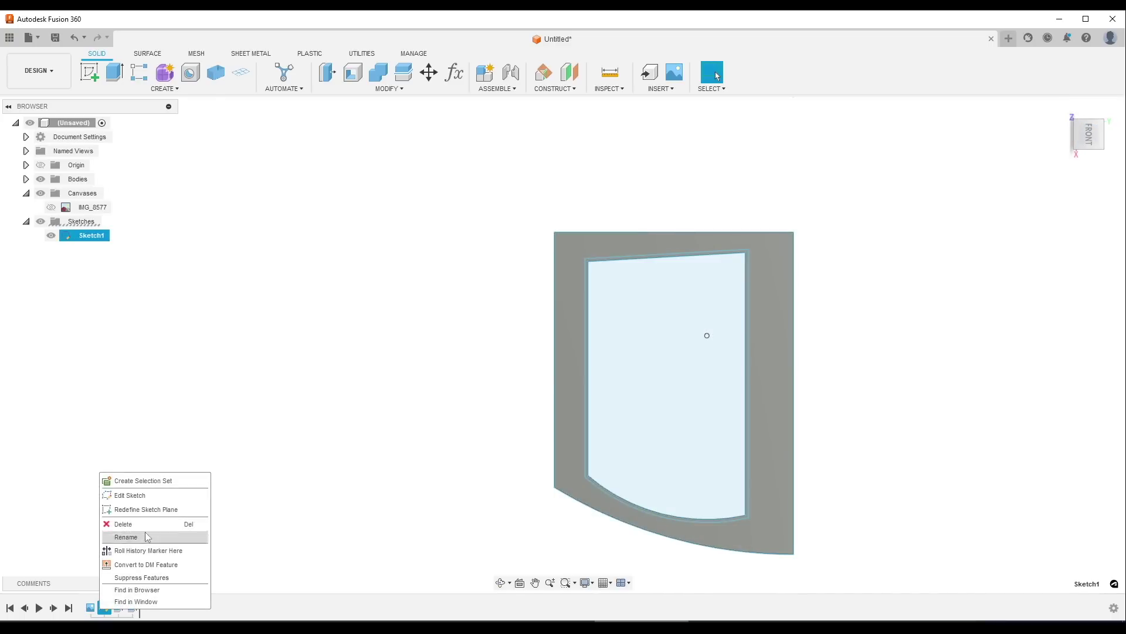
click(127, 495)
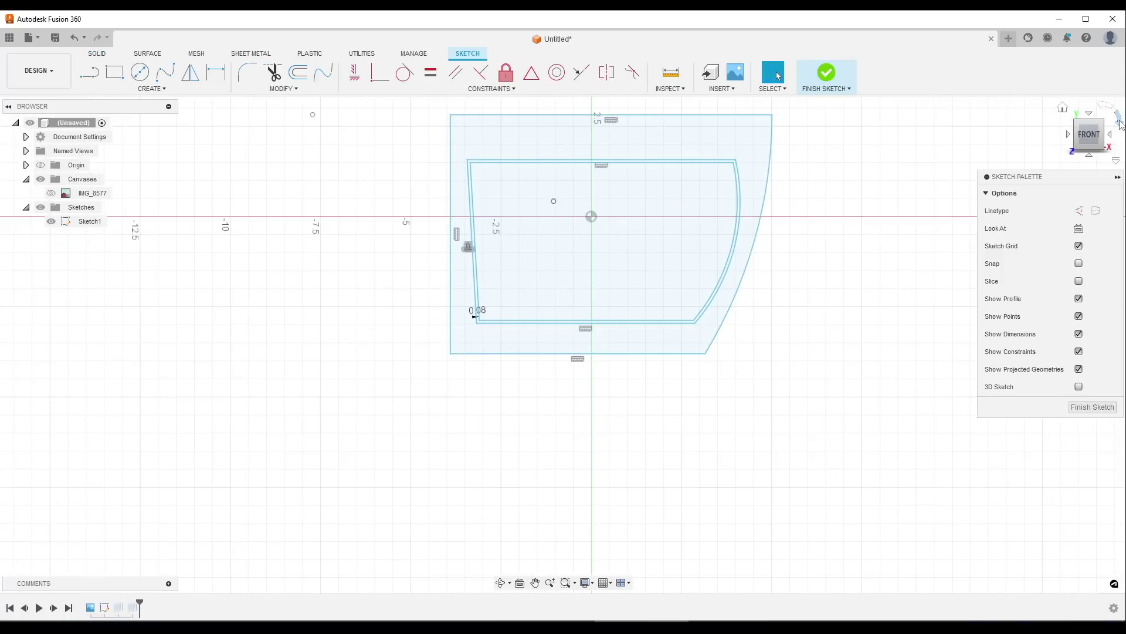
click(51, 193)
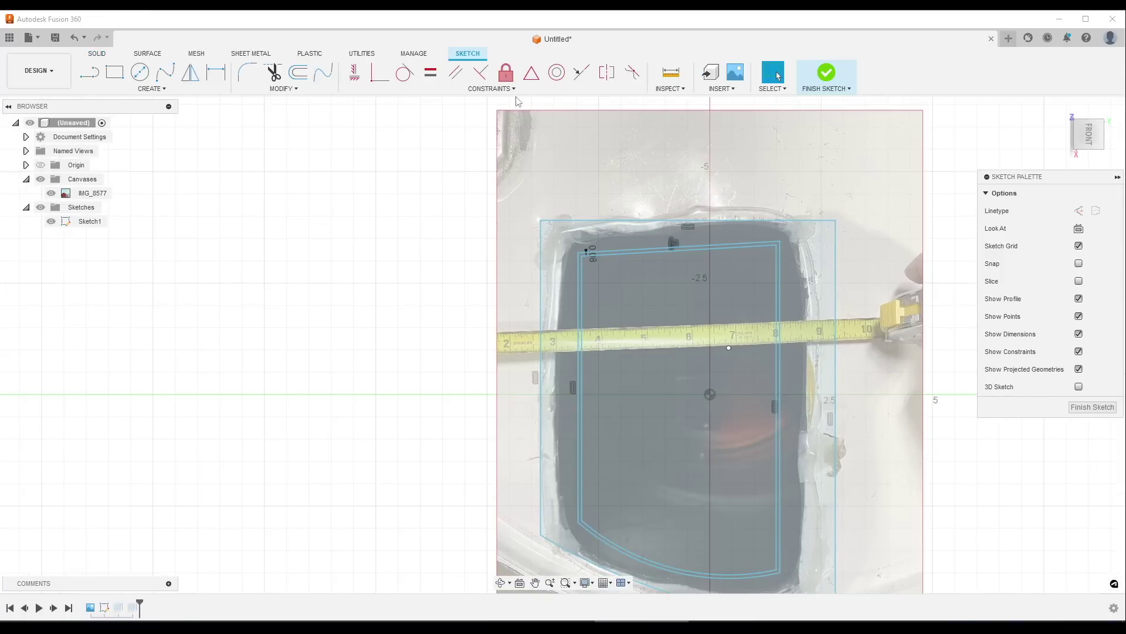
Step: Constrain the inner profile's slanted top line perpendicular to its right side
click(481, 72)
click(733, 246)
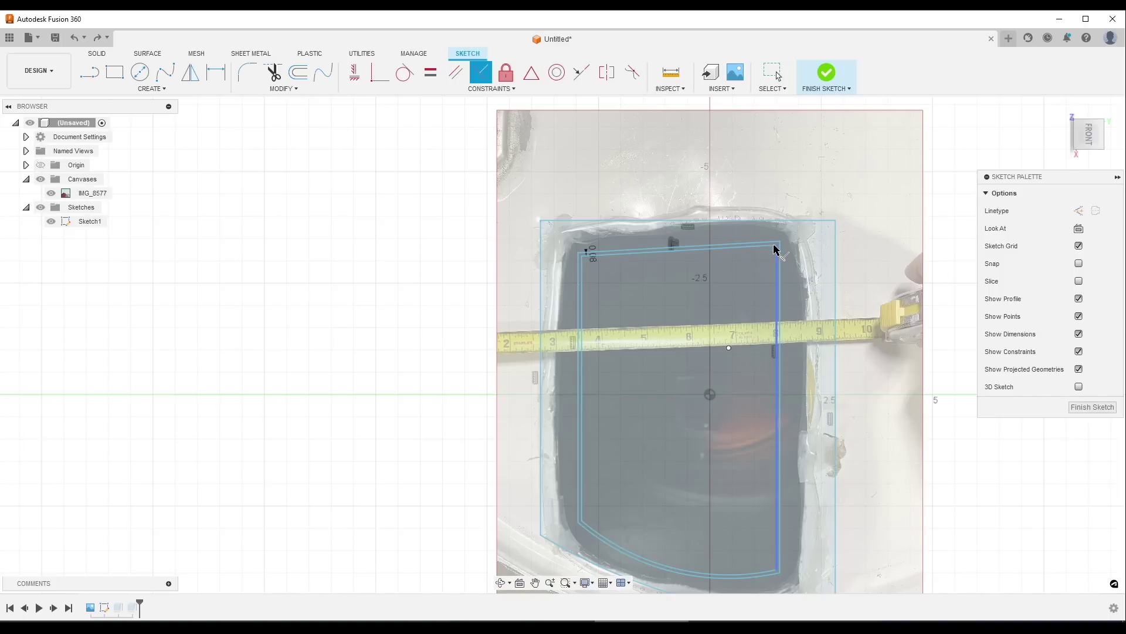
click(774, 246)
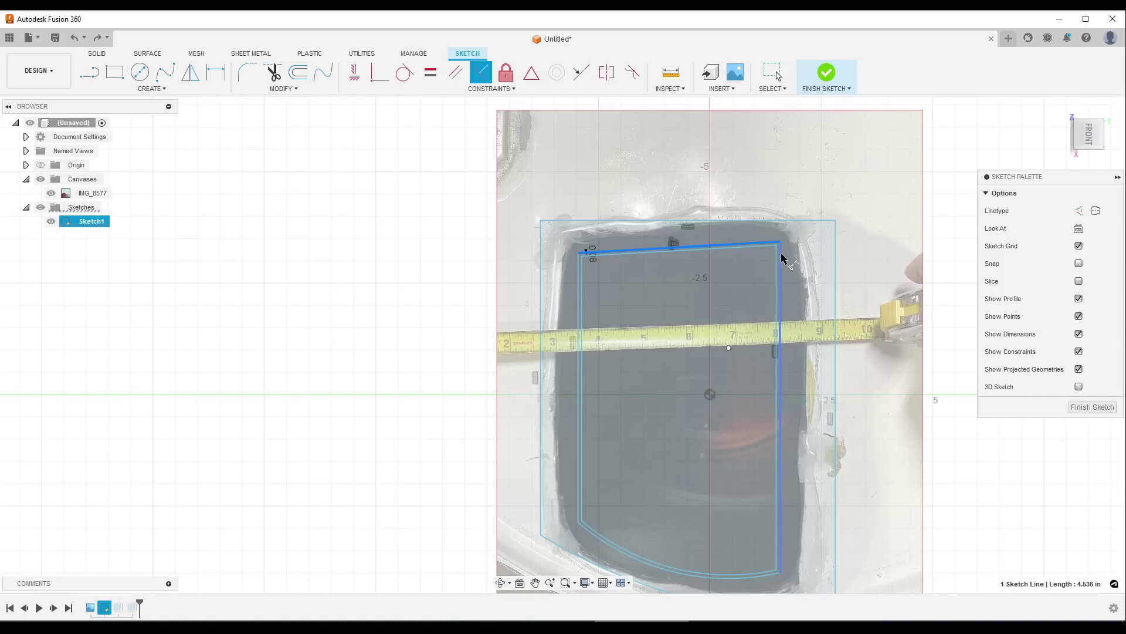
click(782, 258)
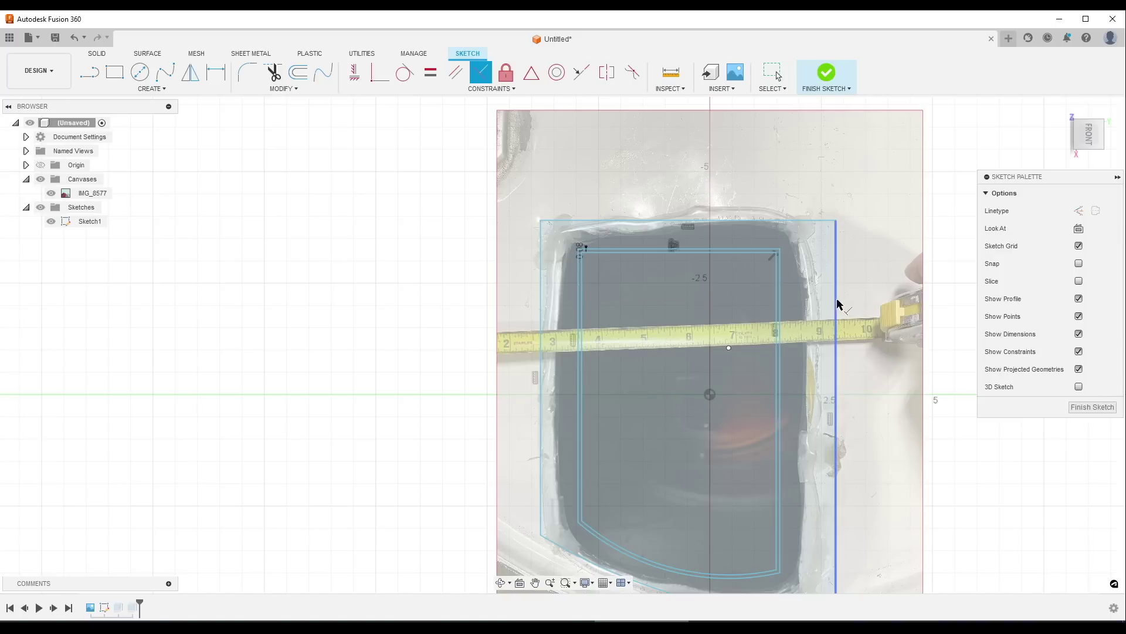
key(Escape)
Step: Pull the outer profile's right line slightly inward and finish the sketch
drag(833, 300, 829, 290)
click(827, 72)
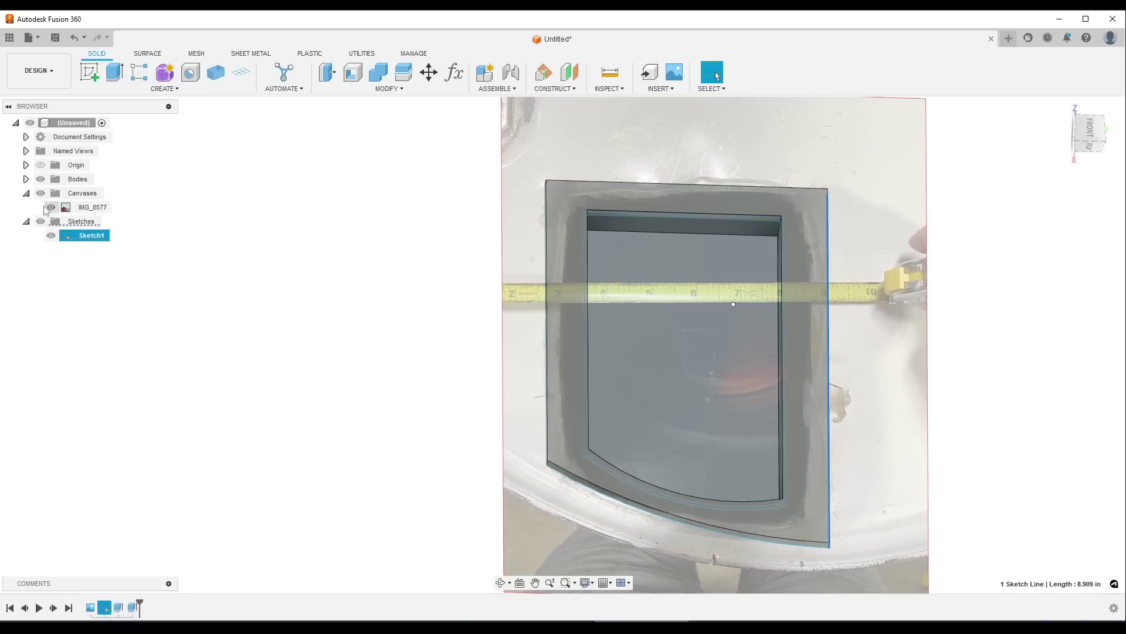
Step: Hide the photo canvas and Sketch1 so only the solid frame is displayed
click(51, 207)
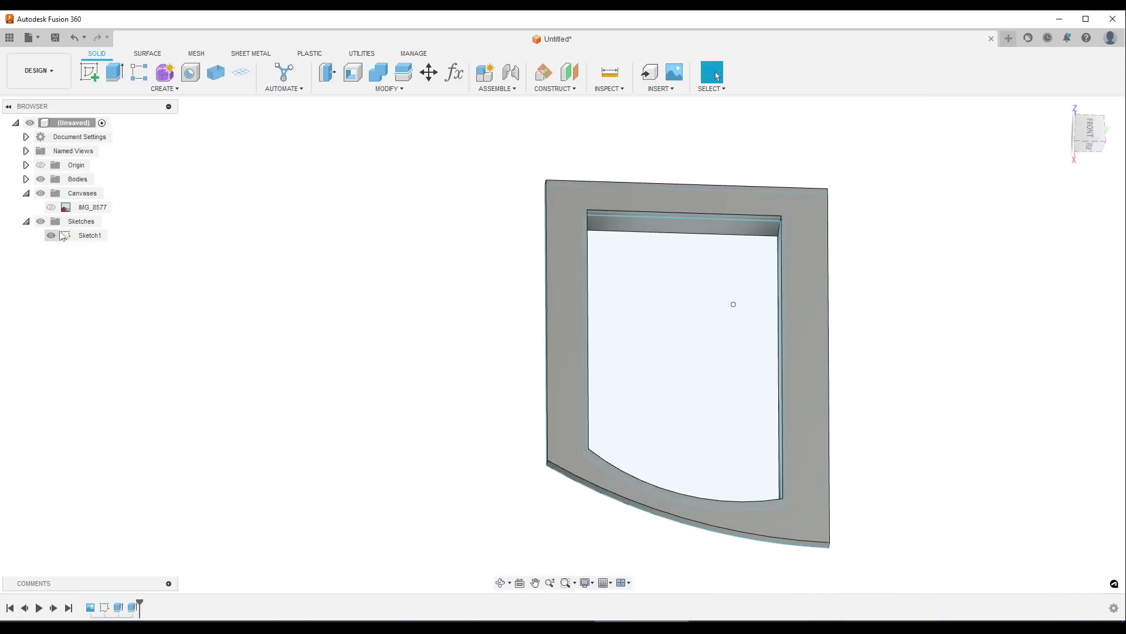
click(52, 235)
Step: Fillet the frame's four inner corner edges and three of the flange's outer corner edges with a 0.5 in radius
text(sf)
key(Return)
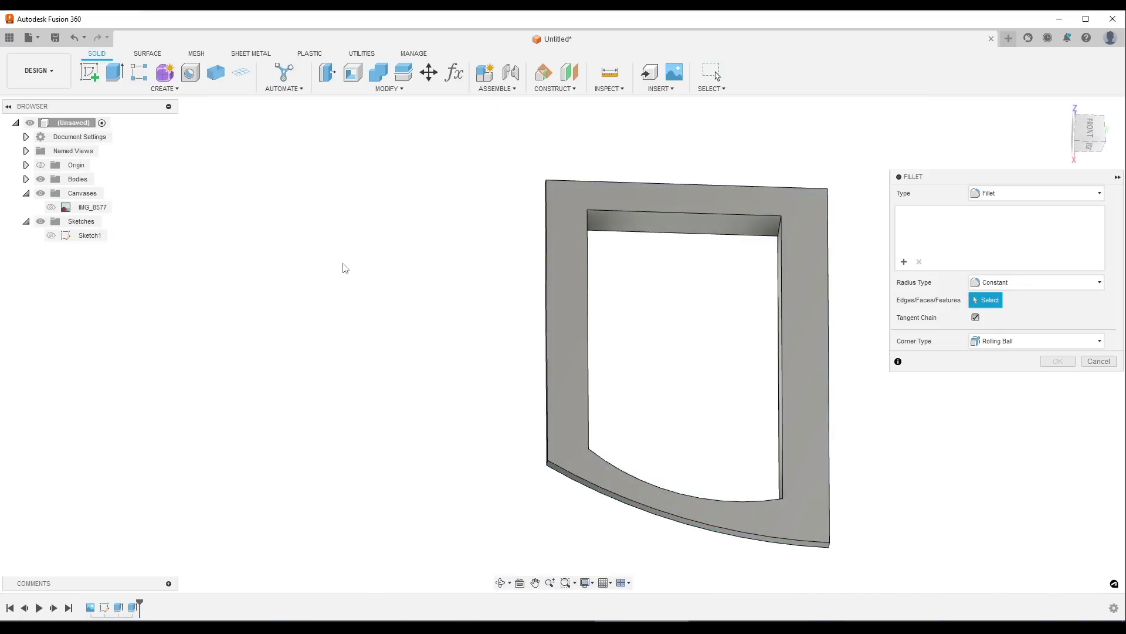
shift+middle_drag(521, 367, 645, 410)
click(936, 543)
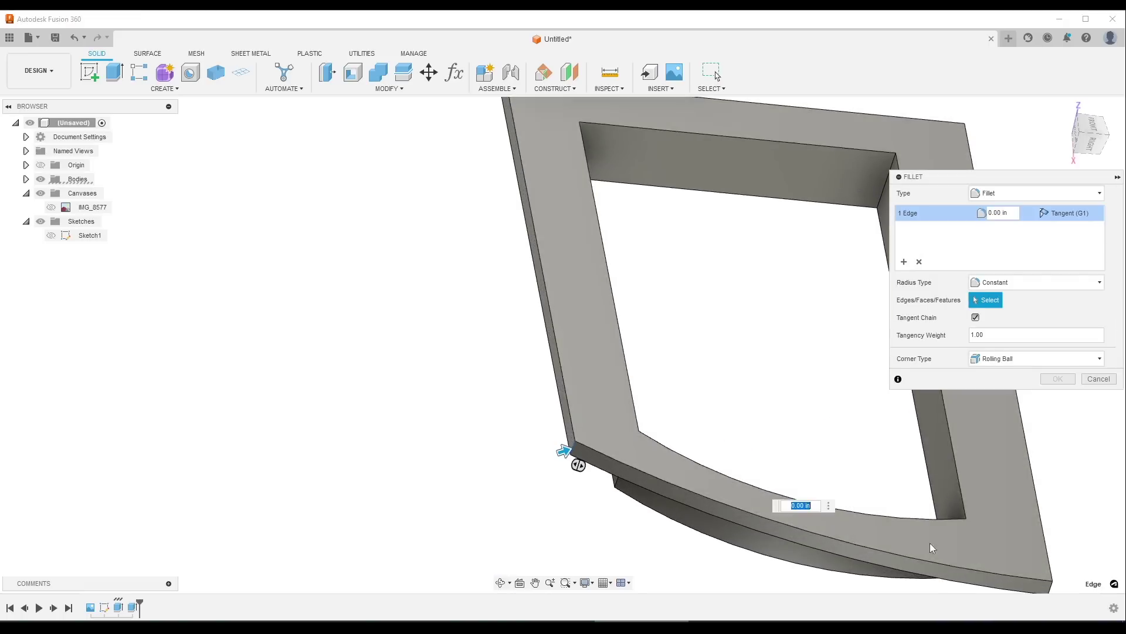
click(1053, 590)
scroll(962, 131, up, 3)
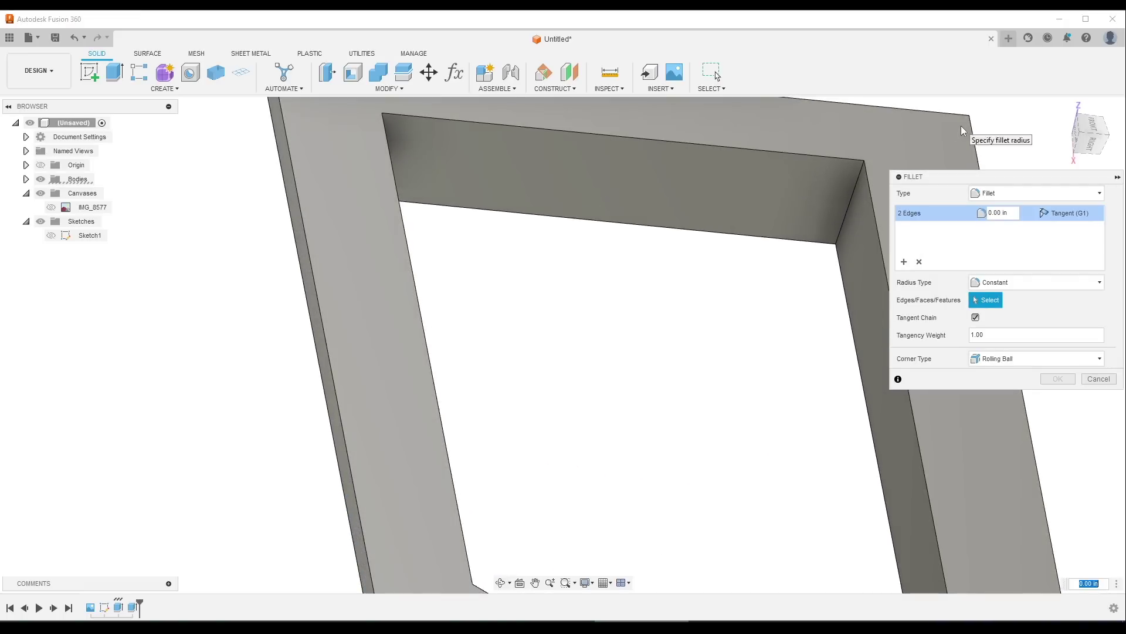
click(968, 130)
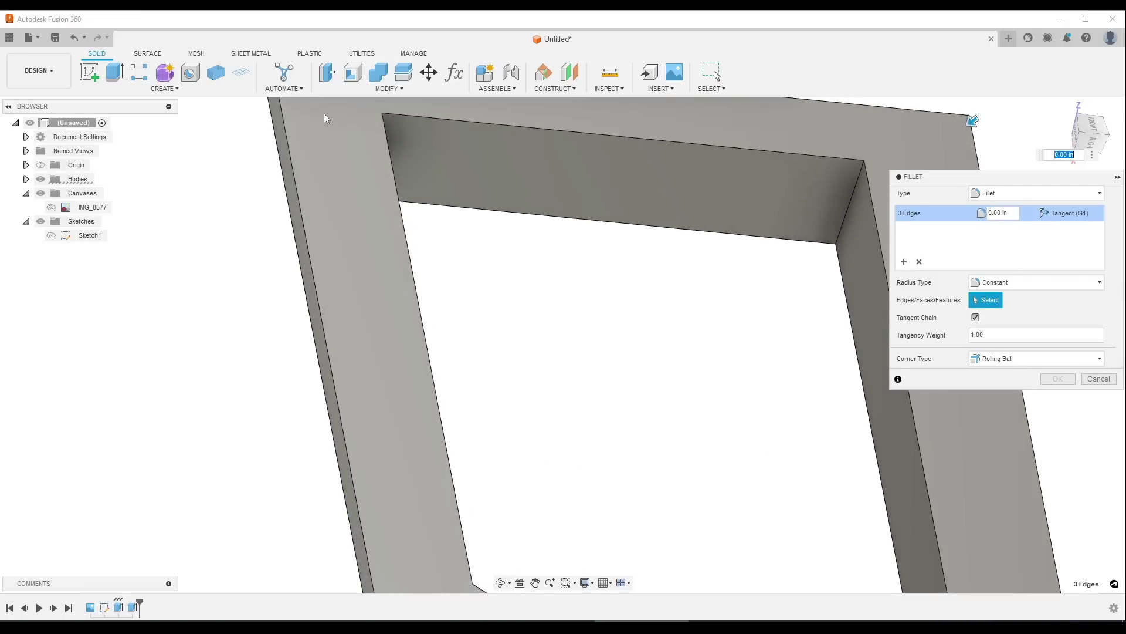
scroll(264, 180, down, 4)
scroll(267, 183, up, 4)
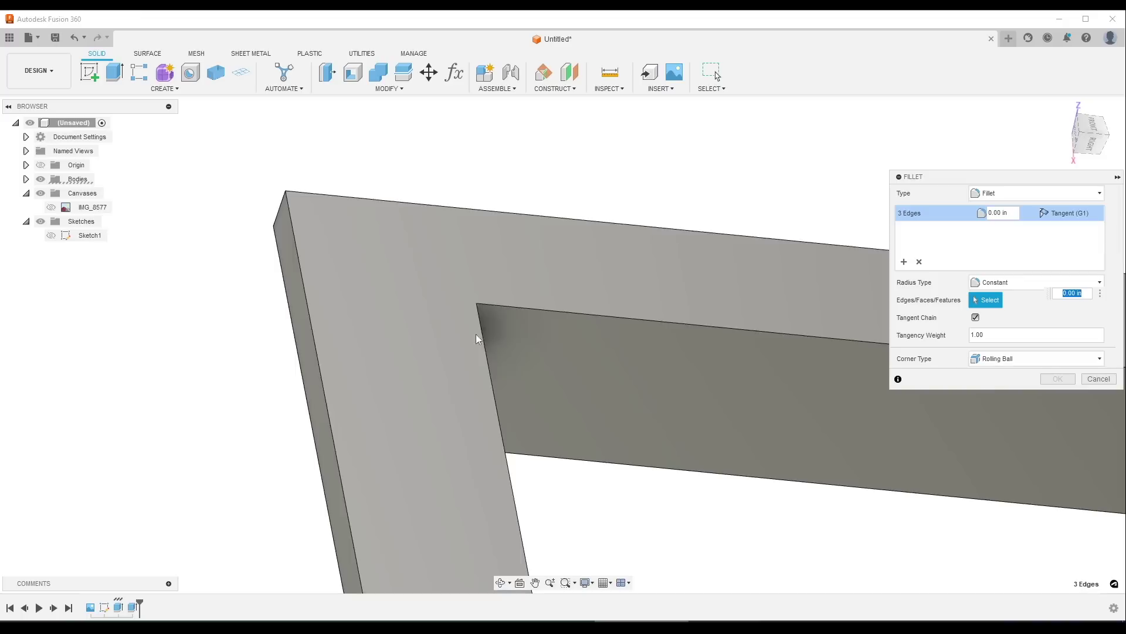
scroll(893, 528, down, 3)
scroll(227, 322, up, 3)
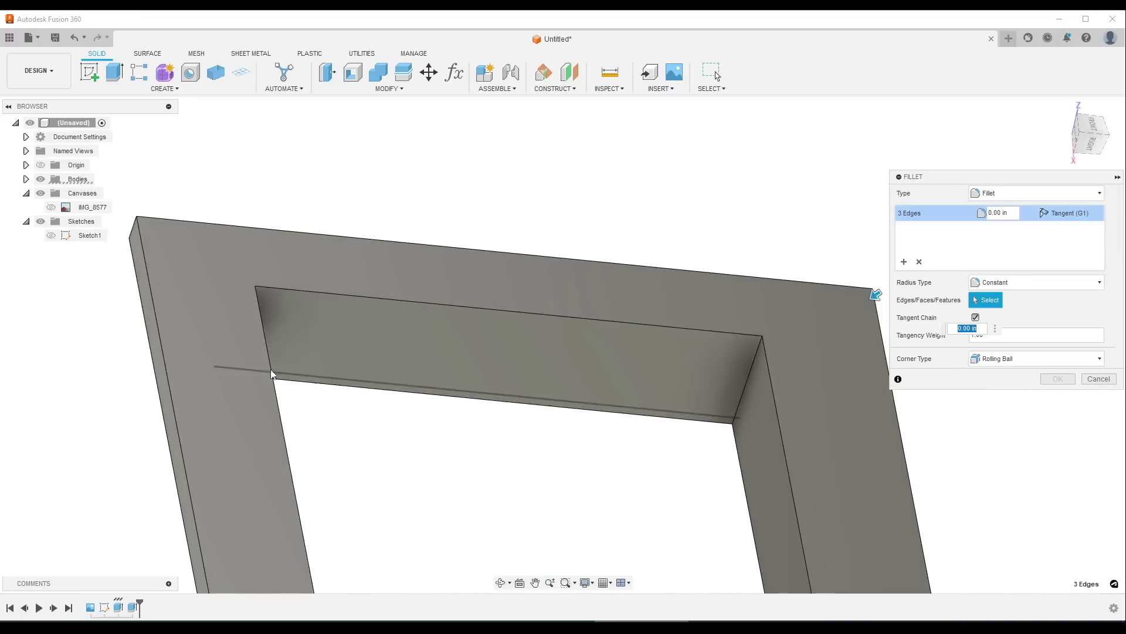
scroll(272, 375, down, 3)
shift+middle_drag(502, 373, 653, 258)
key(Return)
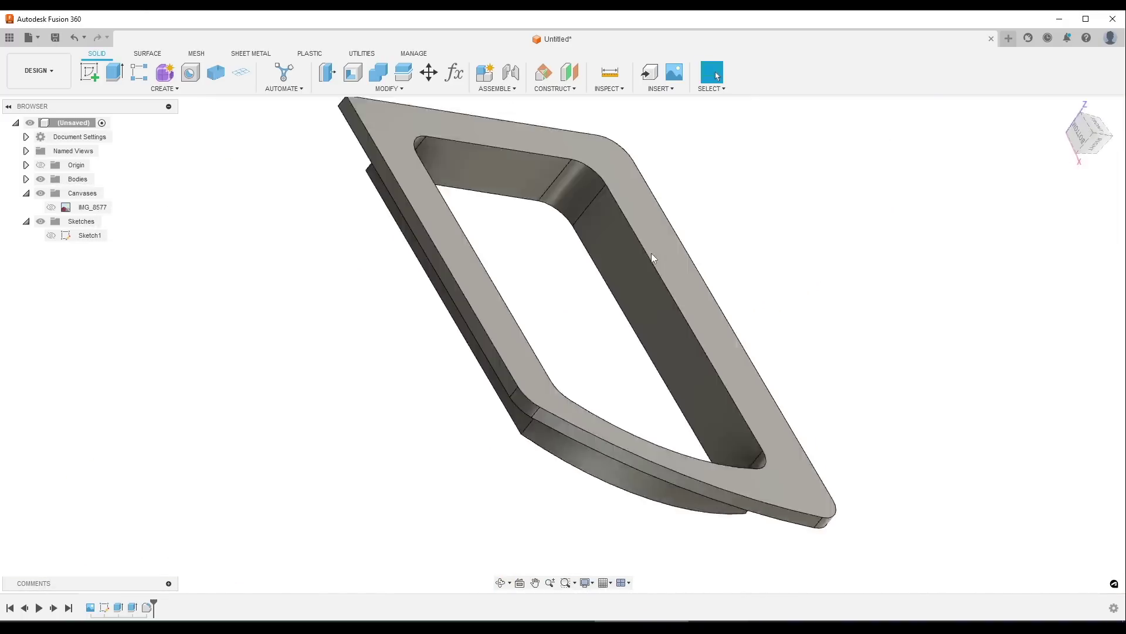
Step: Edit the existing 0.5 in fillet to include the flange's remaining sharp outer corner edge
scroll(653, 258, up, 5)
right_click(147, 607)
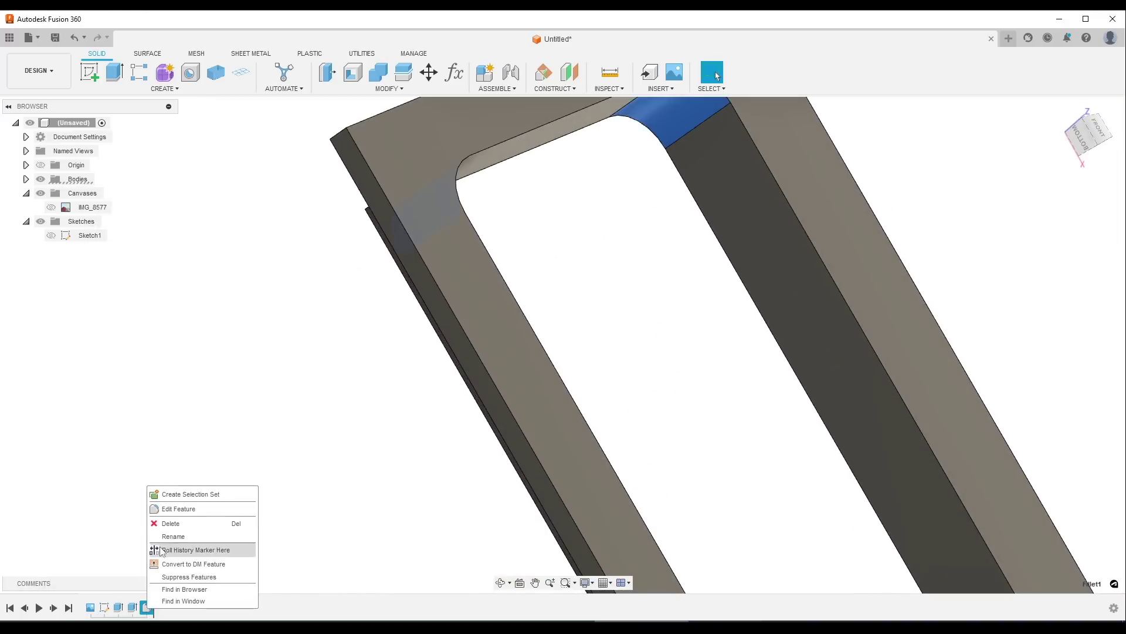
click(176, 509)
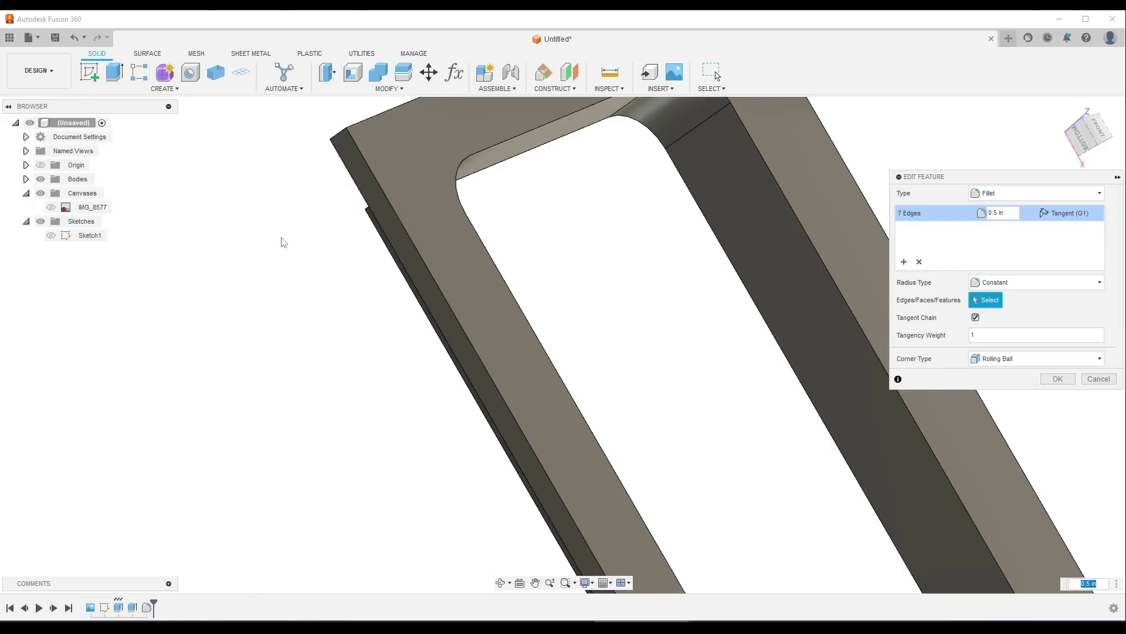
scroll(333, 382, down, 3)
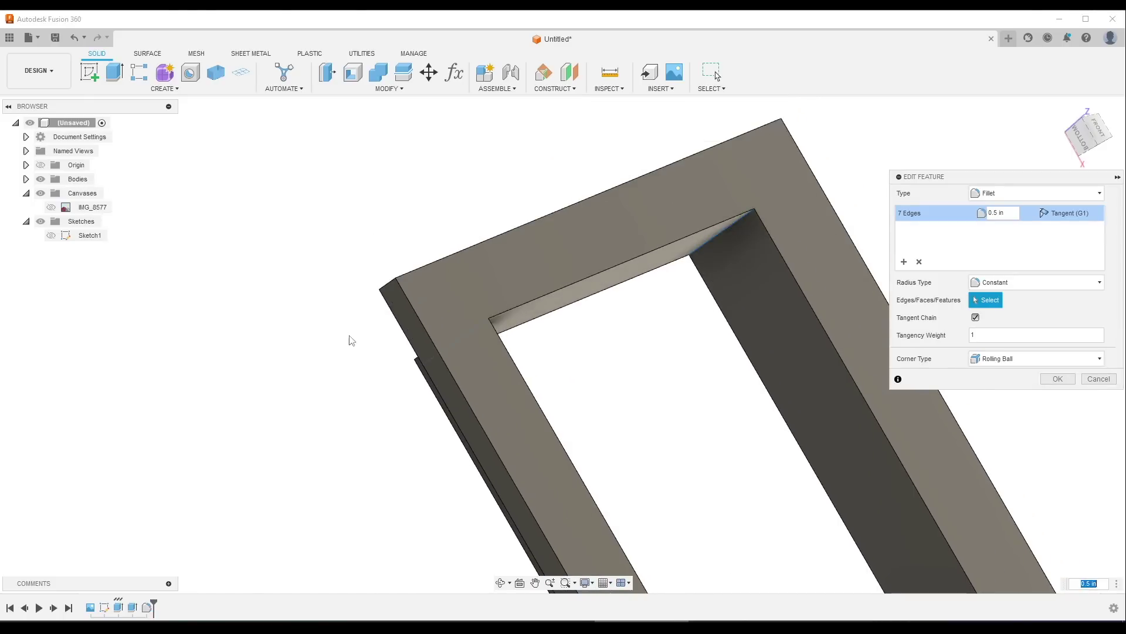
click(395, 293)
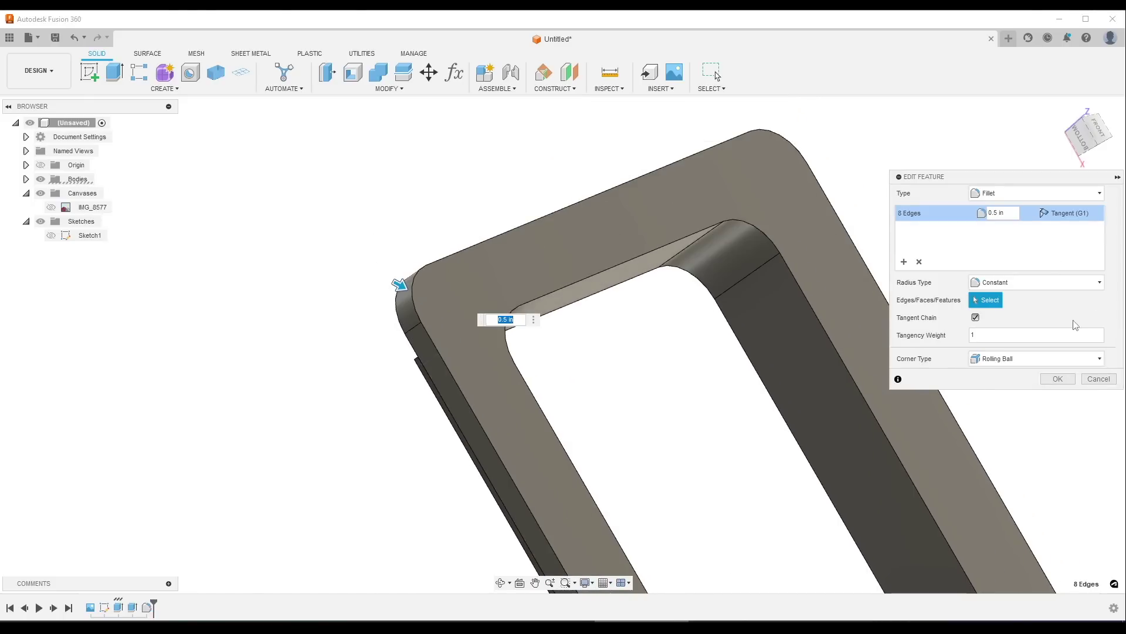
click(1058, 379)
Step: Send the frame body to Bambu Studio for 3D printing as a binary STL in millimetres with high refinement
scroll(855, 359, down, 4)
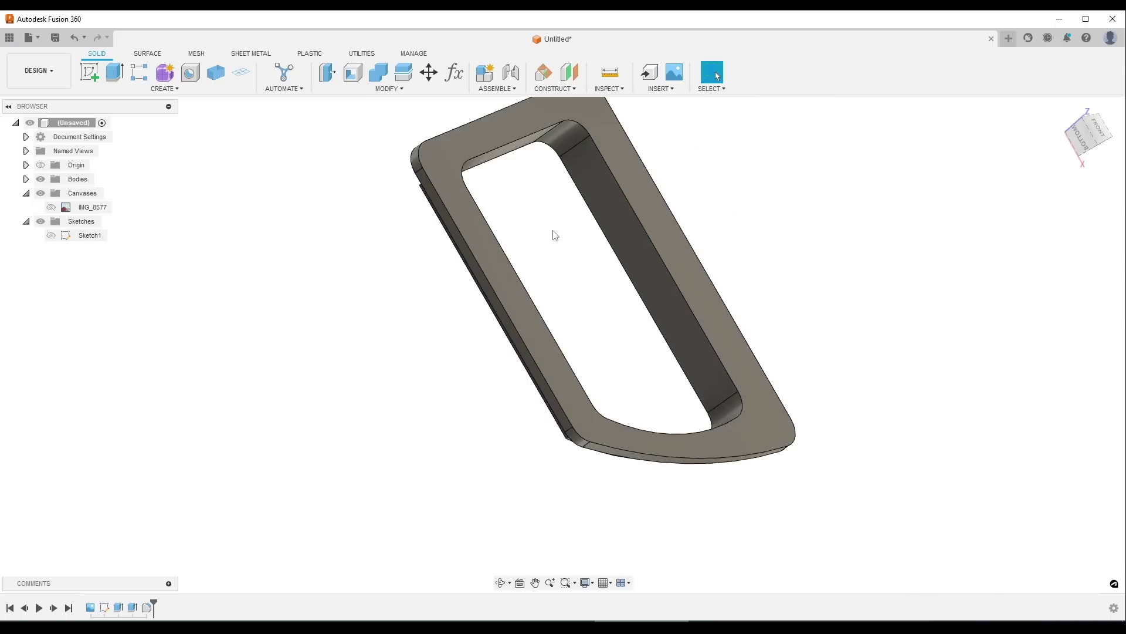
shift+middle_drag(556, 234, 576, 334)
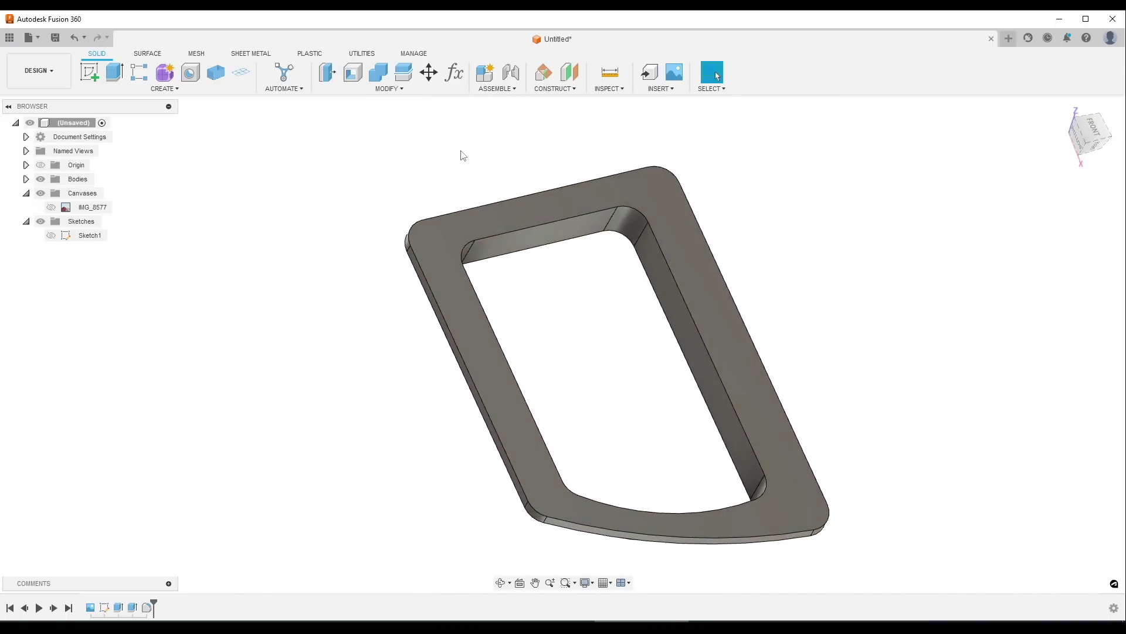
click(370, 54)
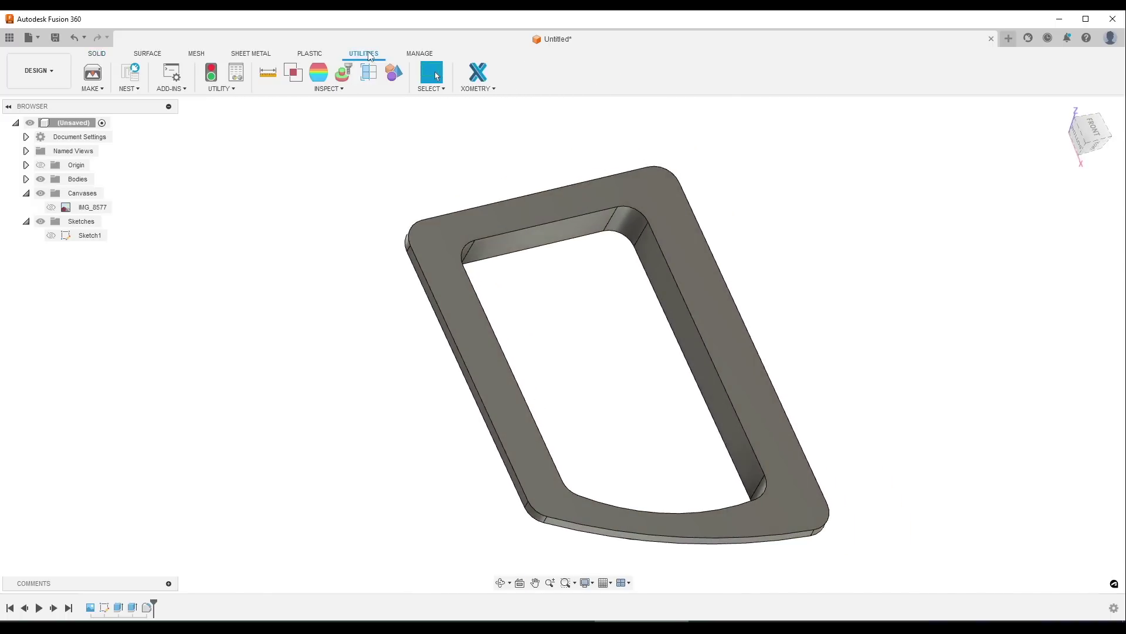
click(92, 72)
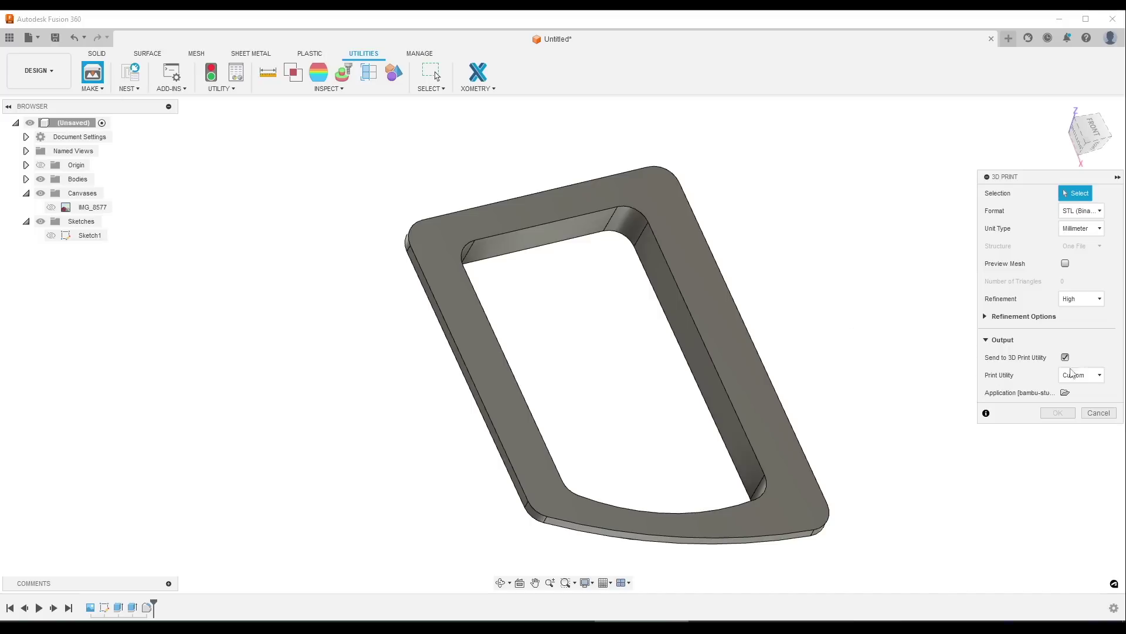
click(749, 352)
click(1058, 413)
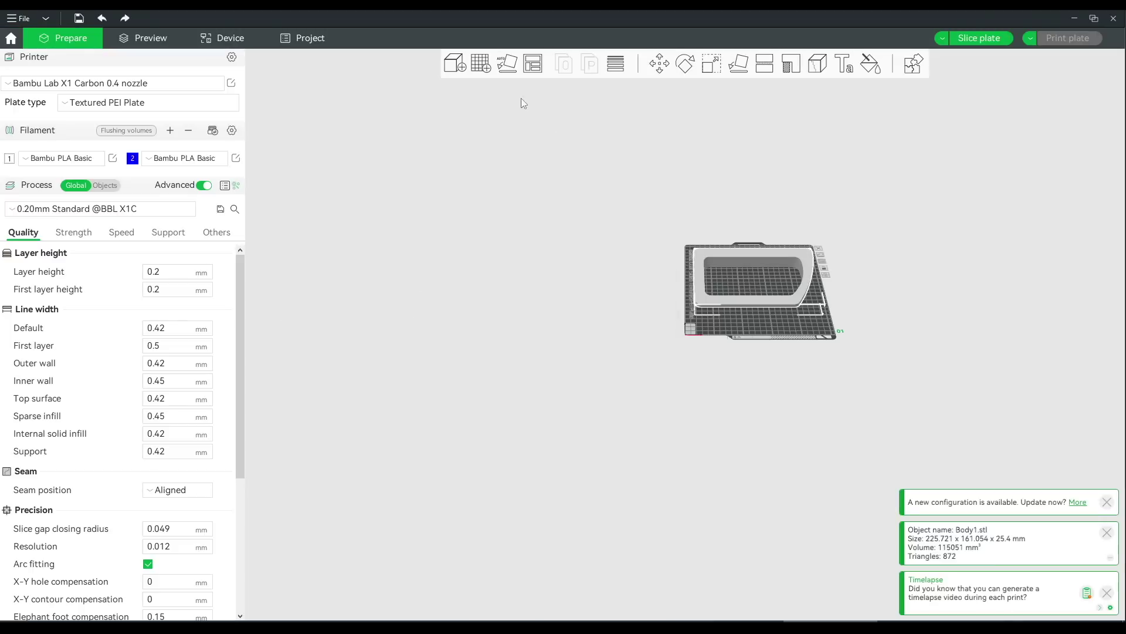
Step: Slice the plate holding the frame with the 0.20mm Standard profile for the Bambu Lab X1 Carbon
scroll(745, 261, up, 5)
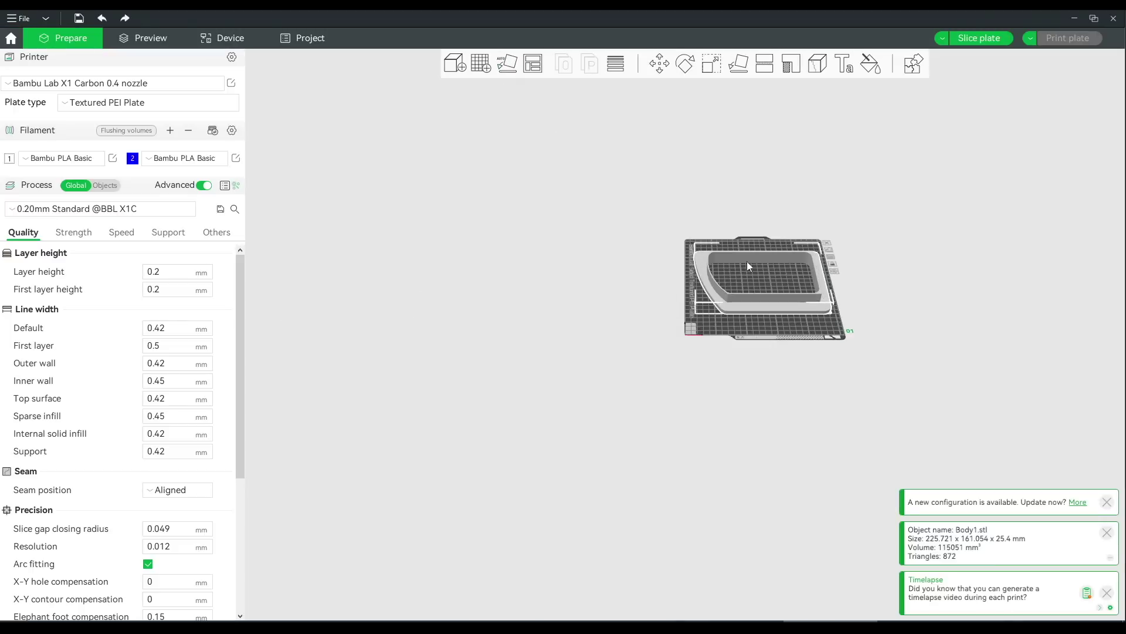
scroll(640, 375, up, 3)
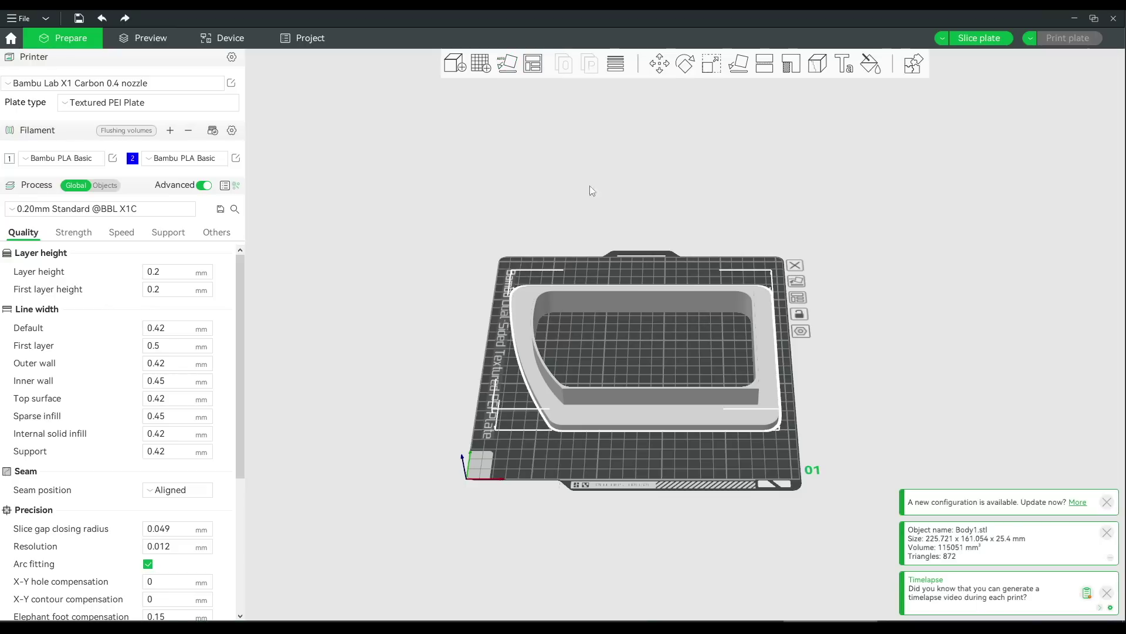
click(981, 38)
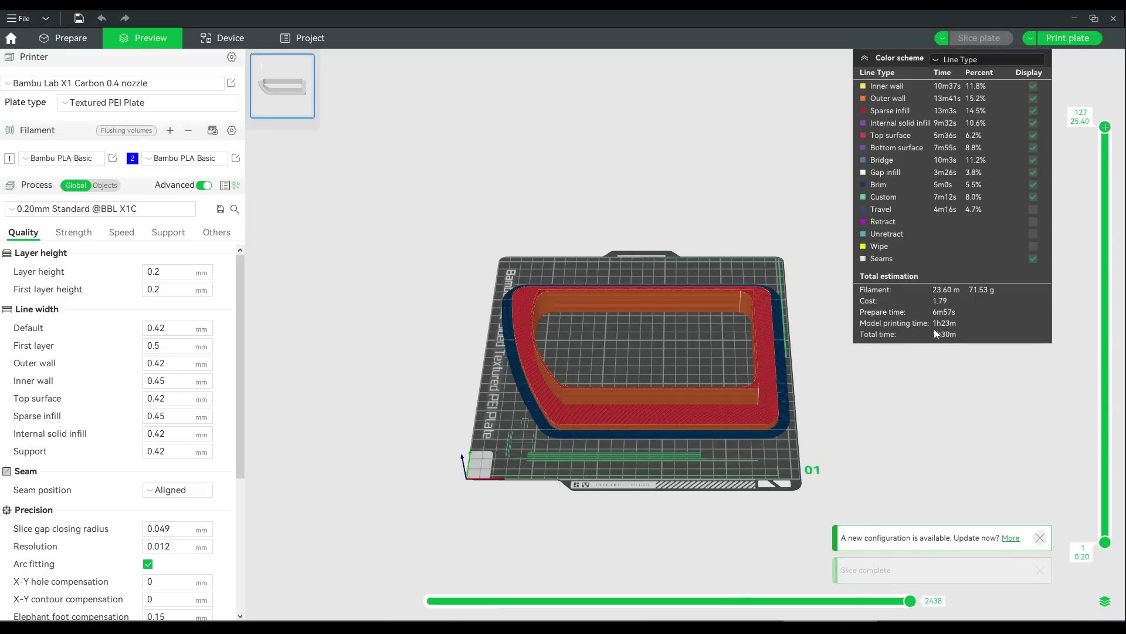
Step: Start a print job for the sliced plate and open the AMS slot choice for its PLA filament
scroll(685, 325, up, 3)
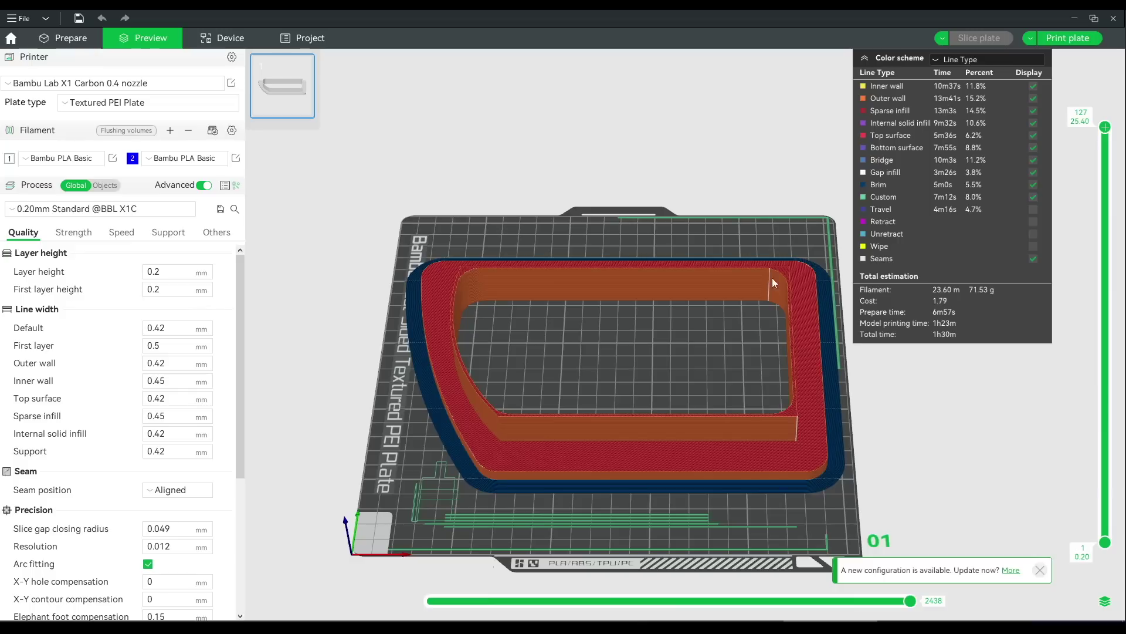
click(1068, 38)
click(496, 350)
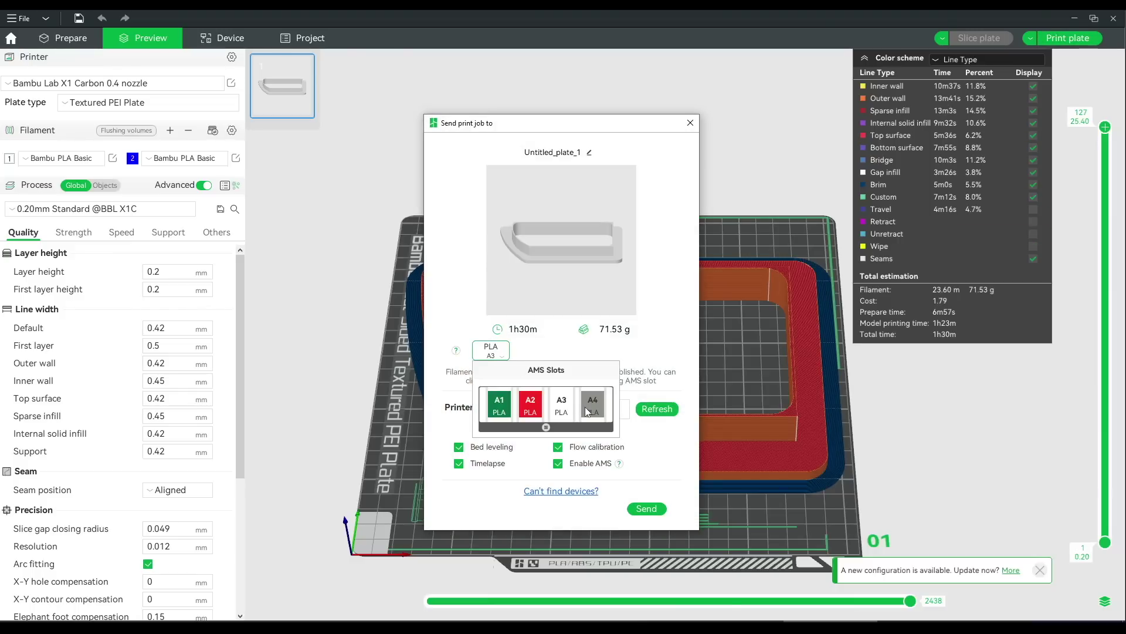